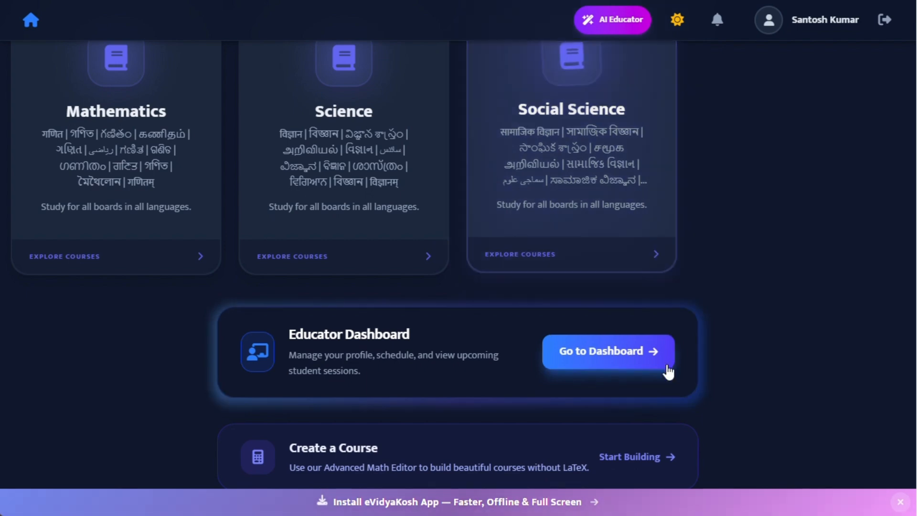
- Look over the home page's educator services, class levels, subject cards and Educator Dashboard section
{"action": "scroll", "coordinate": [529, 318], "scroll_direction": "up", "scroll_amount": 8}
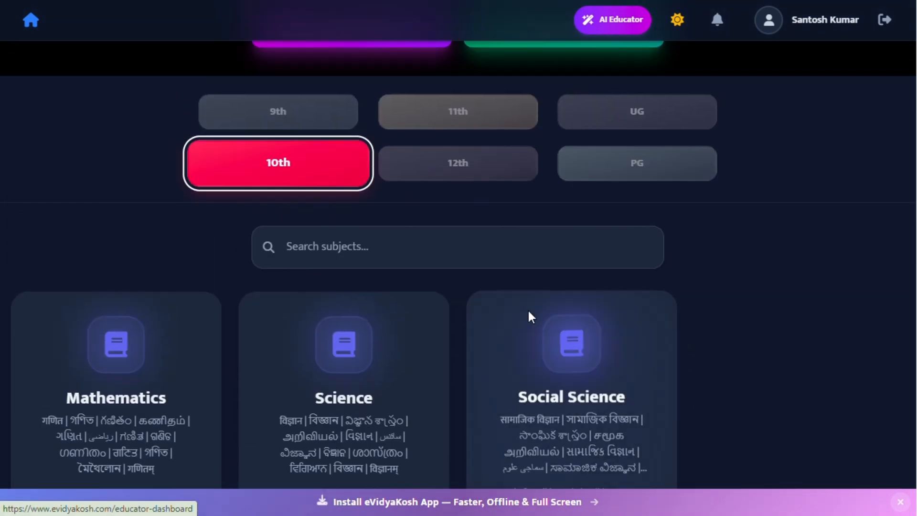
{"action": "scroll", "coordinate": [527, 309], "scroll_direction": "up", "scroll_amount": 4}
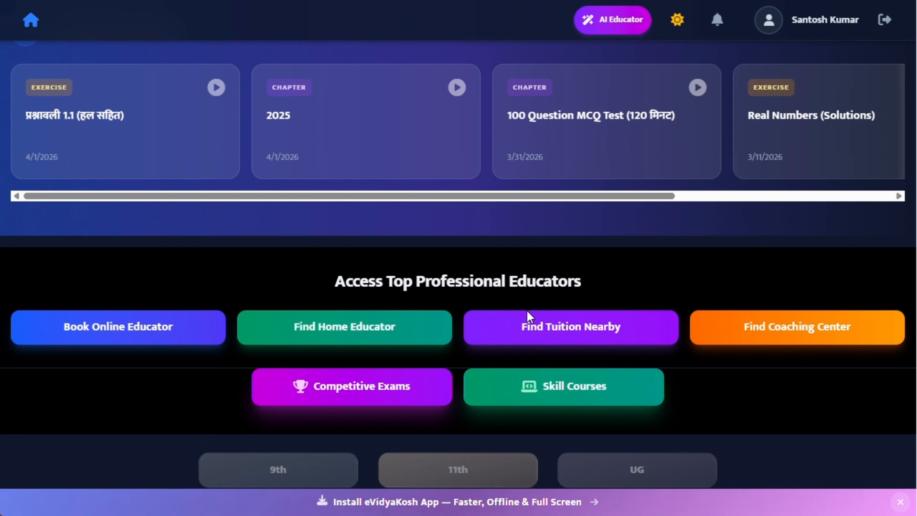
{"action": "scroll", "coordinate": [527, 310], "scroll_direction": "down", "scroll_amount": 4}
{"action": "scroll", "coordinate": [526, 310], "scroll_direction": "up", "scroll_amount": 1}
{"action": "scroll", "coordinate": [526, 310], "scroll_direction": "down", "scroll_amount": 1}
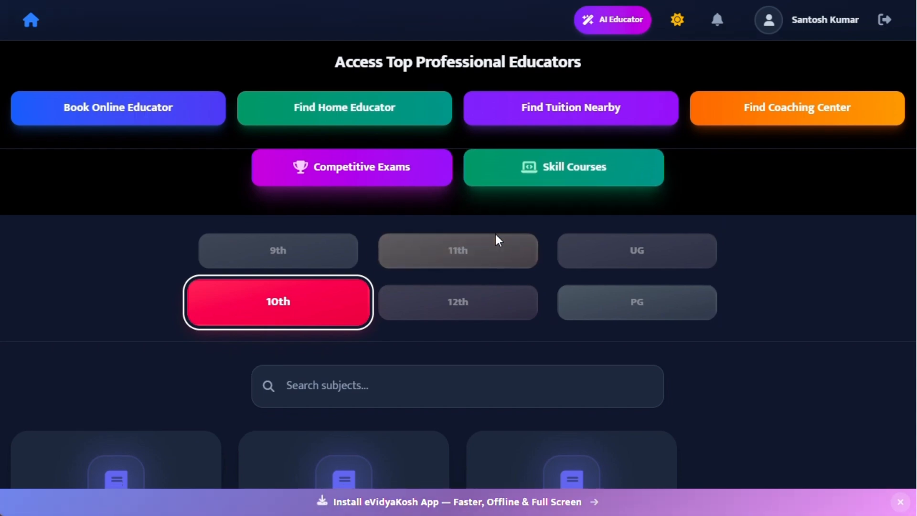
{"action": "scroll", "coordinate": [495, 234], "scroll_direction": "down", "scroll_amount": 4}
{"action": "scroll", "coordinate": [495, 234], "scroll_direction": "down", "scroll_amount": 3}
{"action": "scroll", "coordinate": [495, 234], "scroll_direction": "up", "scroll_amount": 8}
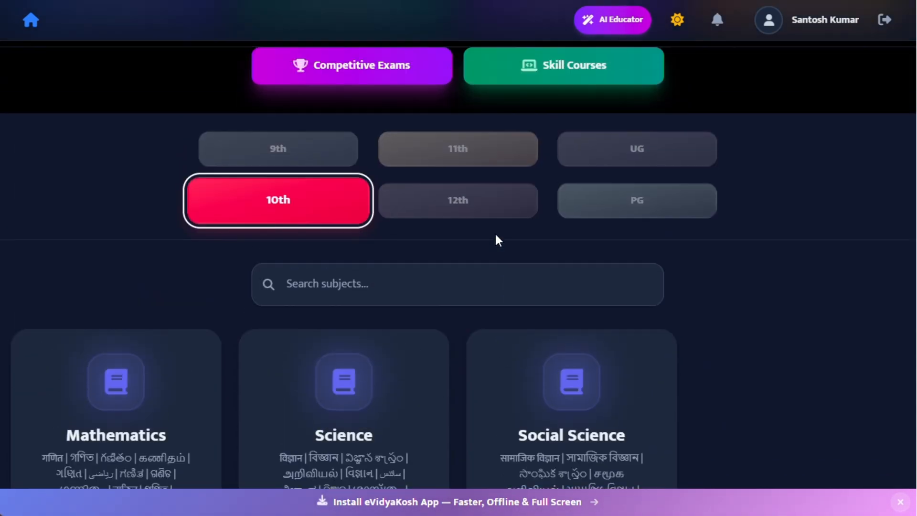
{"action": "scroll", "coordinate": [495, 237], "scroll_direction": "down", "scroll_amount": 10}
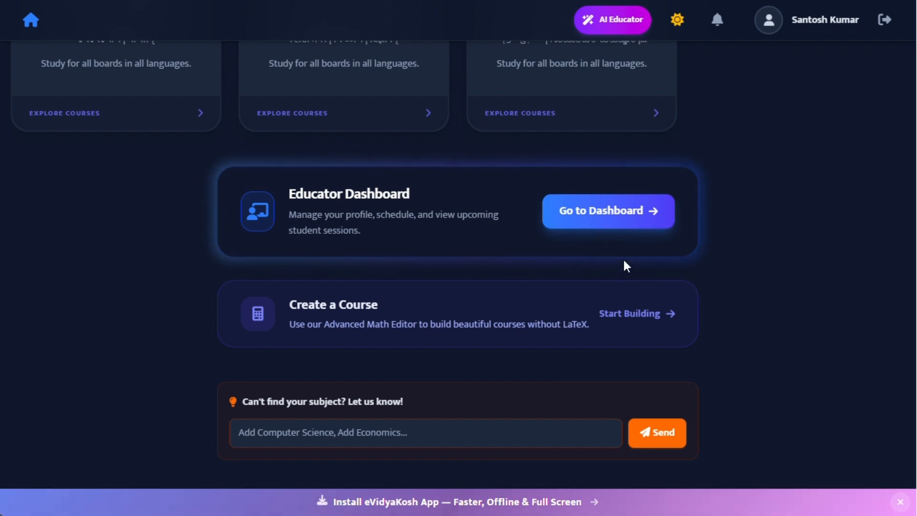
- Open the Educator Dashboard and look through its contents
{"action": "left_click", "coordinate": [626, 213]}
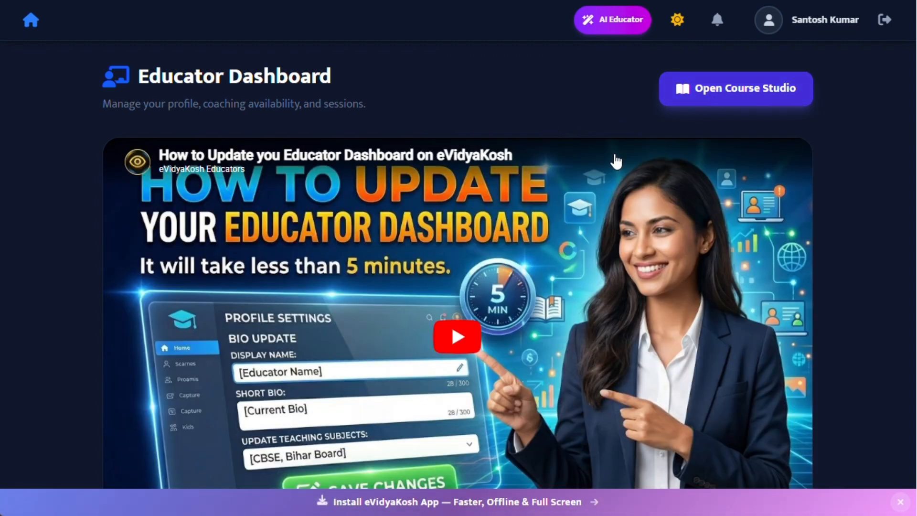
{"action": "scroll", "coordinate": [573, 252], "scroll_direction": "down", "scroll_amount": 15}
{"action": "scroll", "coordinate": [573, 252], "scroll_direction": "down", "scroll_amount": 3}
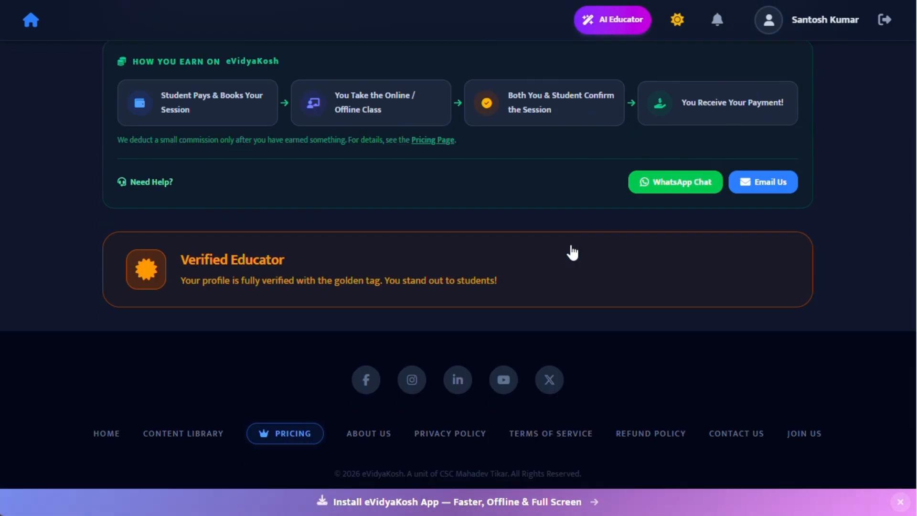
{"action": "scroll", "coordinate": [573, 252], "scroll_direction": "up", "scroll_amount": 20}
{"action": "scroll", "coordinate": [573, 253], "scroll_direction": "up", "scroll_amount": 2}
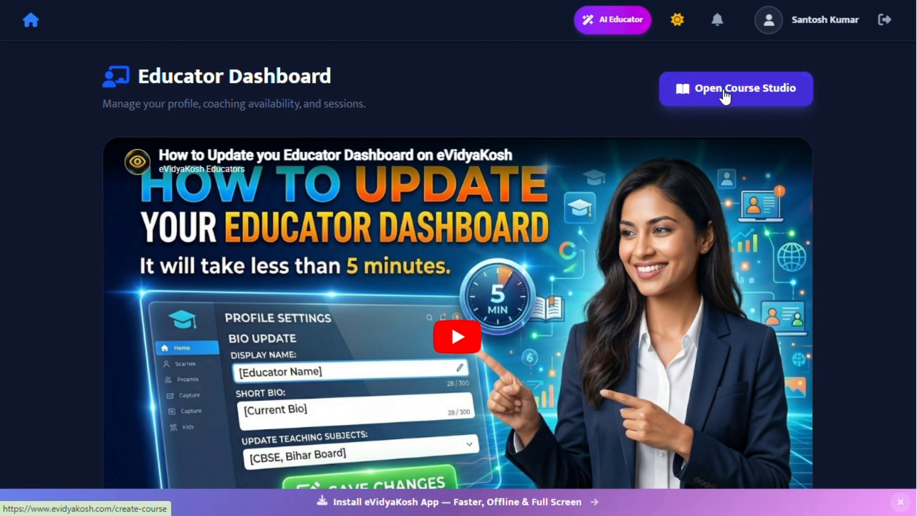
- Start a new course in Course Studio and look over the blank course form
{"action": "left_click", "coordinate": [741, 99]}
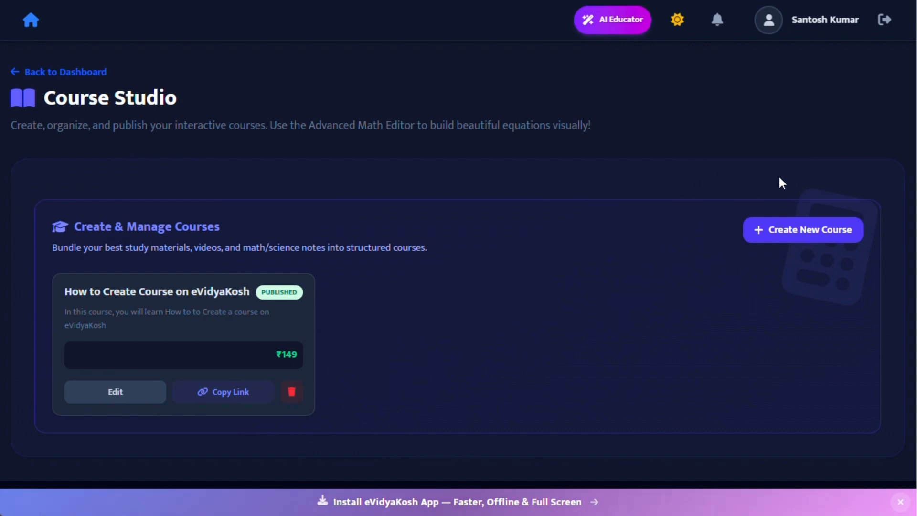
{"action": "left_click", "coordinate": [807, 230]}
{"action": "scroll", "coordinate": [372, 206], "scroll_direction": "down", "scroll_amount": 3}
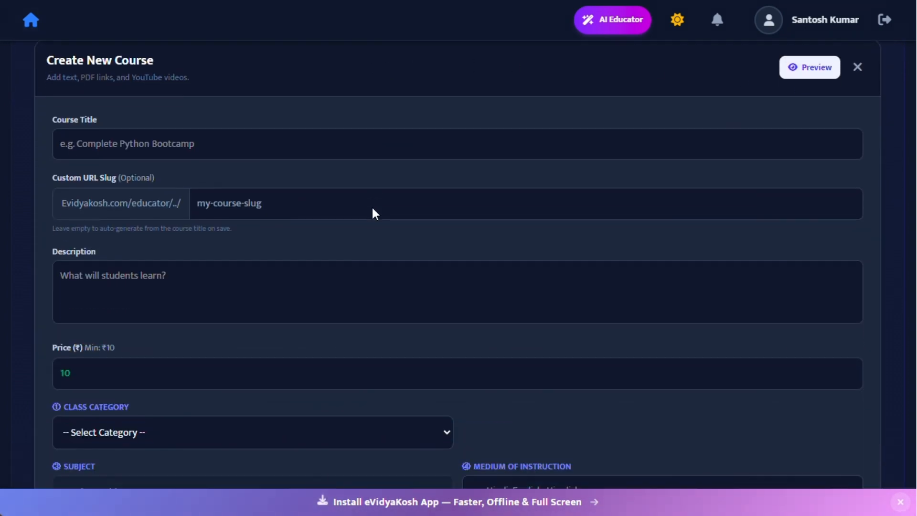
{"action": "scroll", "coordinate": [372, 209], "scroll_direction": "down", "scroll_amount": 8}
{"action": "scroll", "coordinate": [373, 209], "scroll_direction": "up", "scroll_amount": 4}
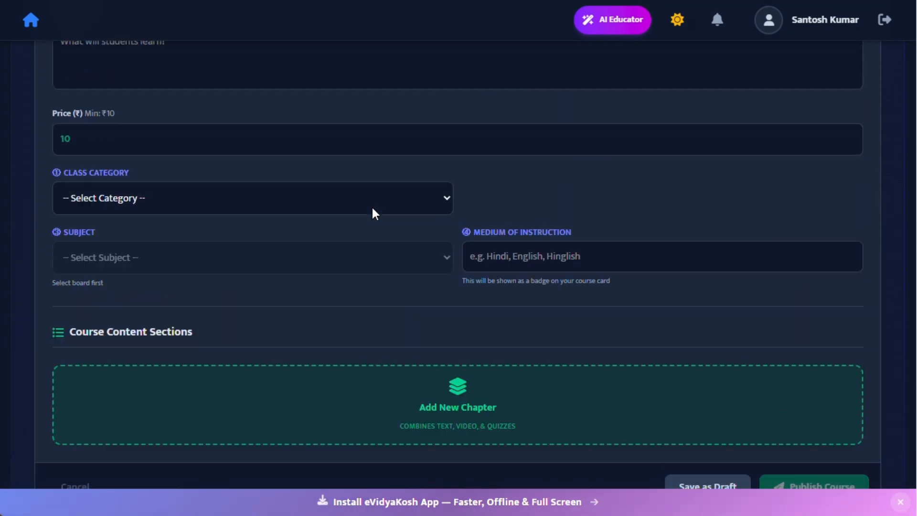
{"action": "scroll", "coordinate": [372, 209], "scroll_direction": "up", "scroll_amount": 6}
- Go through the new course's title, custom URL slug and description fields without filling them in
{"action": "left_click", "coordinate": [110, 216]}
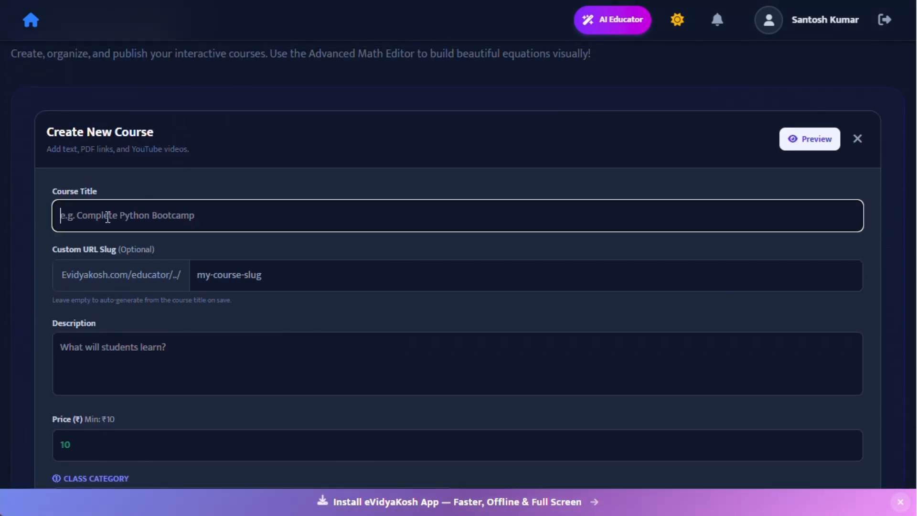
{"action": "left_click", "coordinate": [243, 275]}
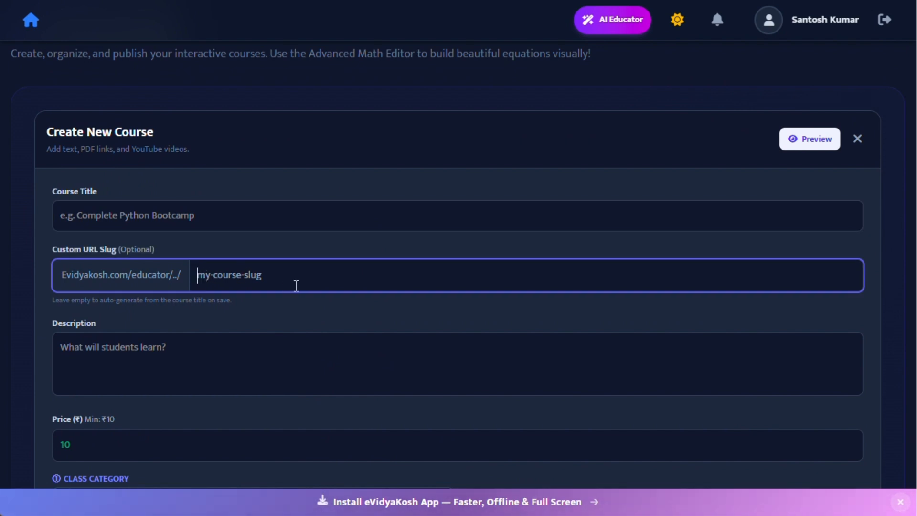
{"action": "scroll", "coordinate": [296, 286], "scroll_direction": "down", "scroll_amount": 3}
{"action": "left_click", "coordinate": [112, 212]}
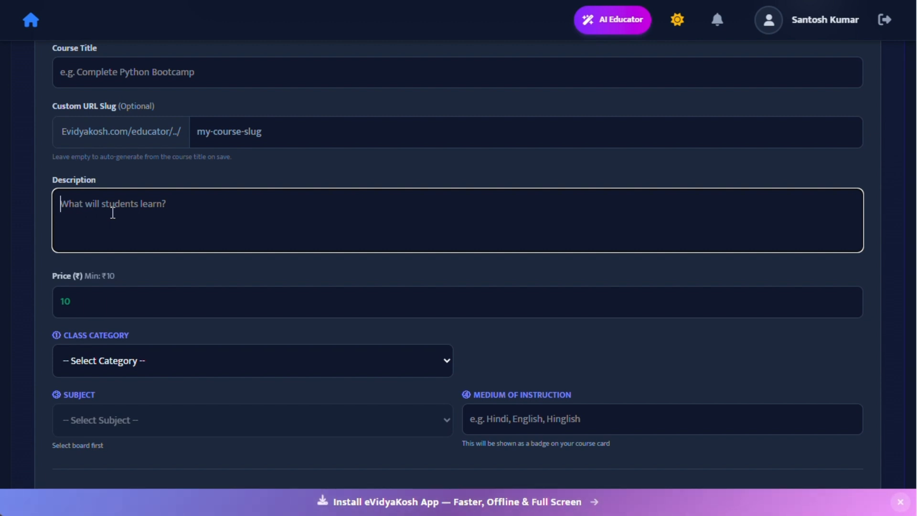
- Set the course price to ₹99
{"action": "left_click", "coordinate": [112, 307]}
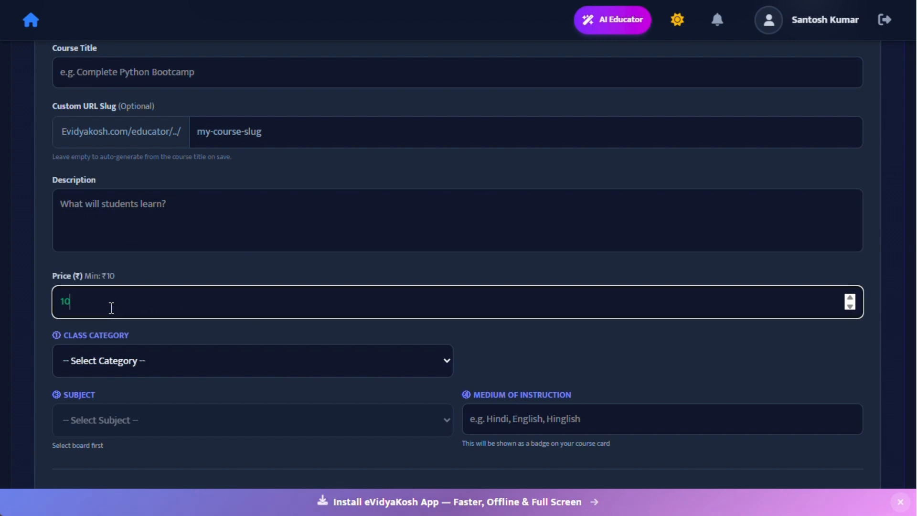
{"action": "left_click_drag", "start_coordinate": [86, 299], "coordinate": [56, 301]}
{"action": "type", "text": "100"}
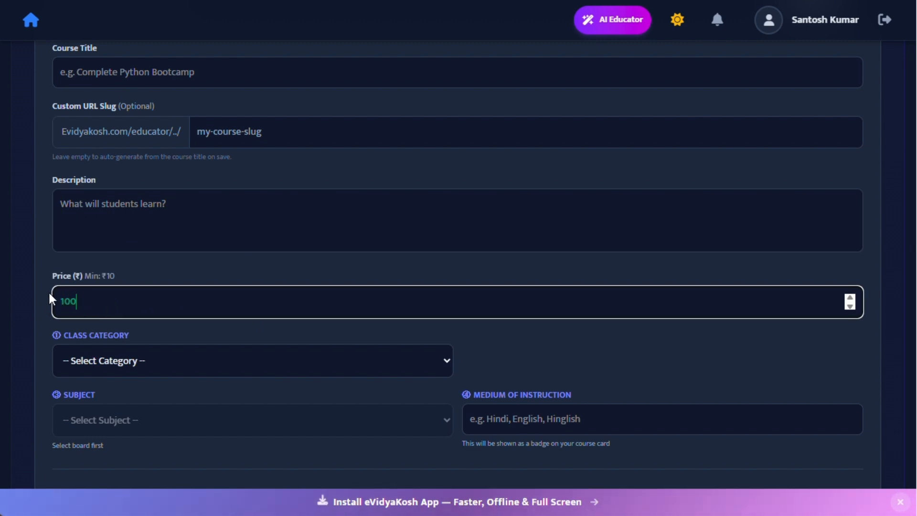
{"action": "type", "text": "099"}
{"action": "type", "text": "99"}
{"action": "left_click", "coordinate": [546, 371]}
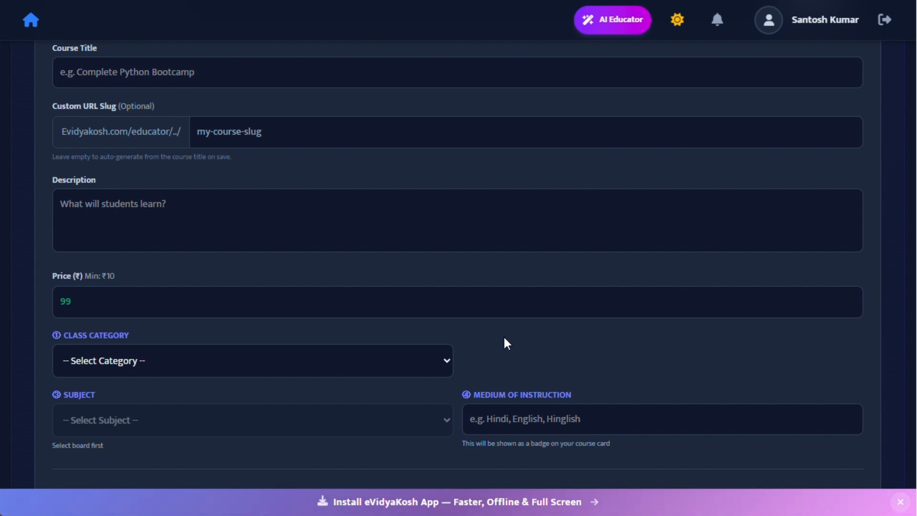
- Review the available class categories and the remaining sections of the course form
{"action": "scroll", "coordinate": [504, 335], "scroll_direction": "down", "scroll_amount": 1}
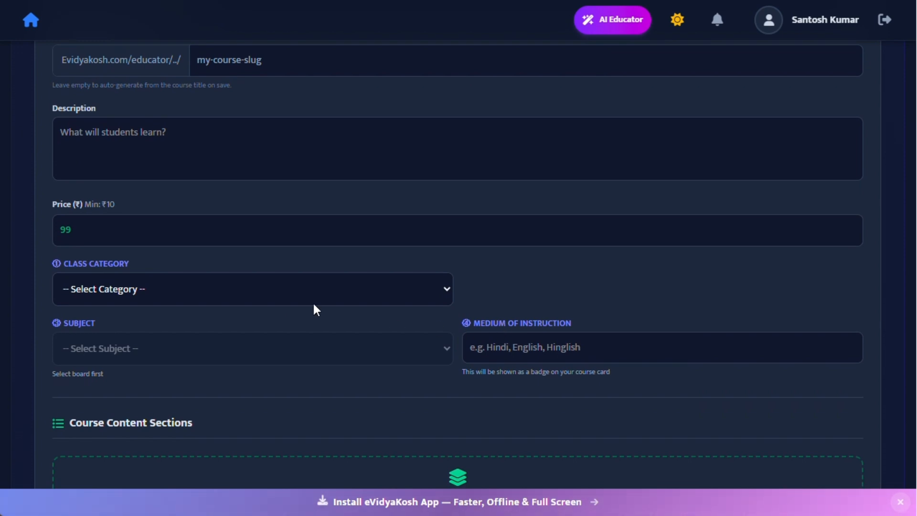
{"action": "left_click", "coordinate": [167, 293]}
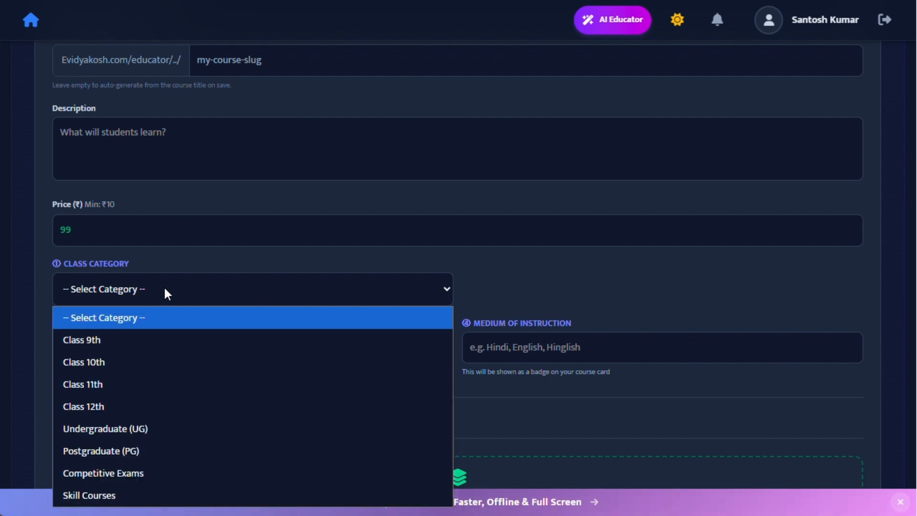
{"action": "left_click", "coordinate": [245, 259]}
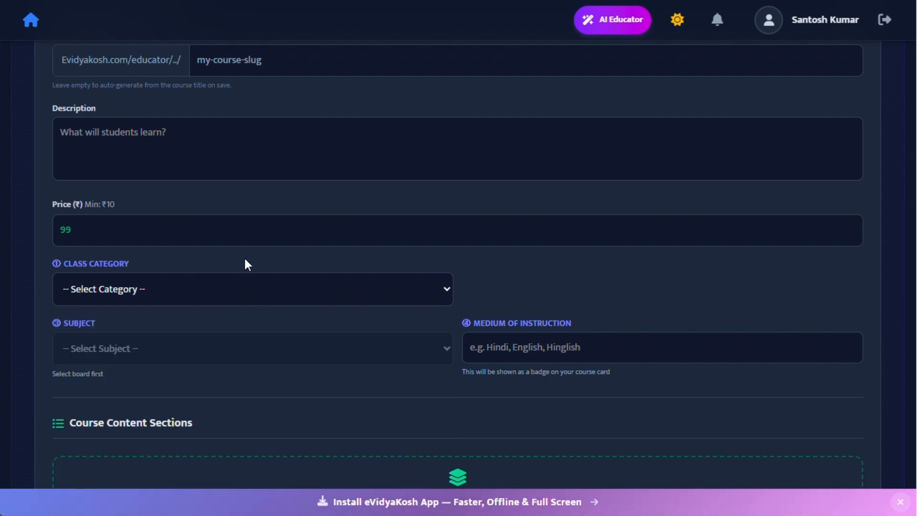
{"action": "scroll", "coordinate": [245, 260], "scroll_direction": "down", "scroll_amount": 2}
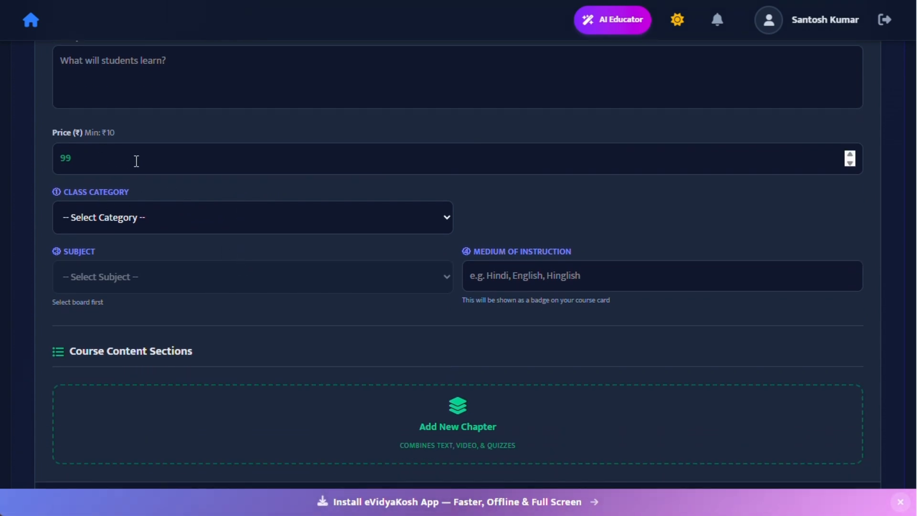
{"action": "scroll", "coordinate": [328, 188], "scroll_direction": "down", "scroll_amount": 3}
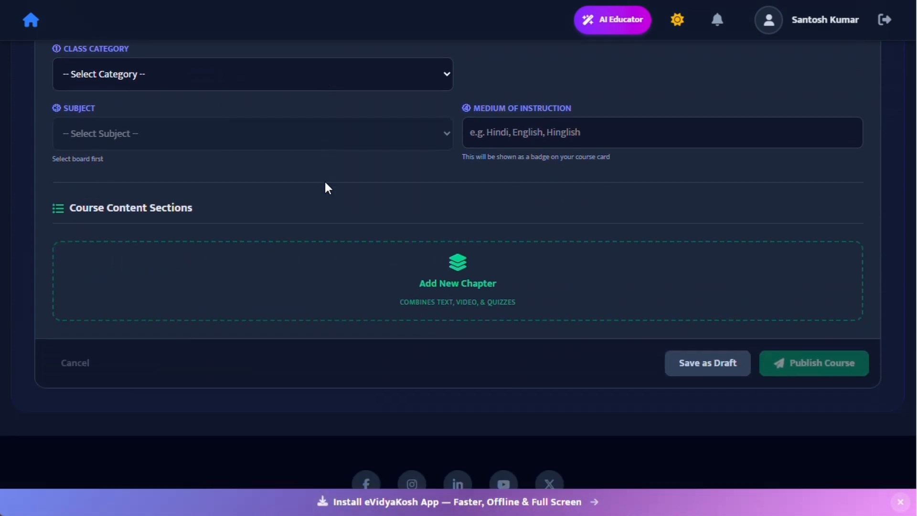
- Classify the course under Class 10th, board CBSE 10th, with Mathematics as the subject
{"action": "scroll", "coordinate": [328, 187], "scroll_direction": "up", "scroll_amount": 2}
{"action": "left_click", "coordinate": [215, 146]}
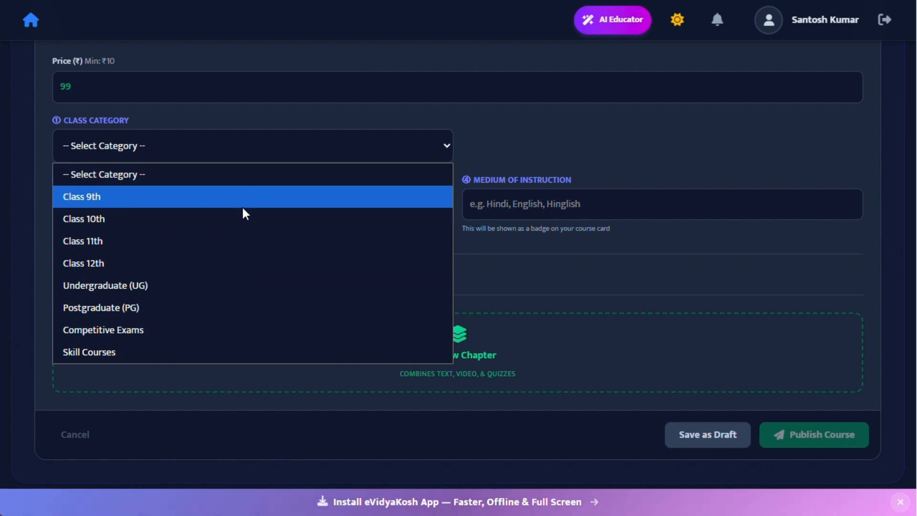
{"action": "left_click", "coordinate": [180, 219]}
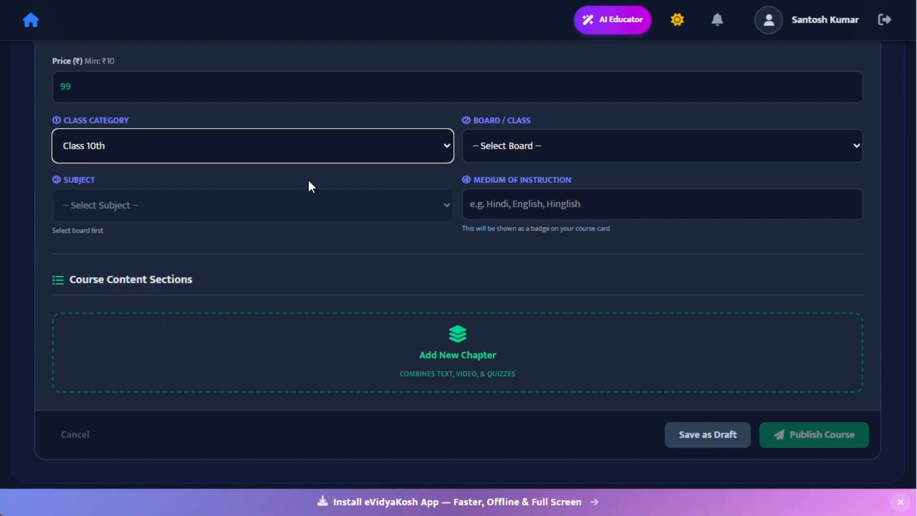
{"action": "left_click", "coordinate": [532, 144]}
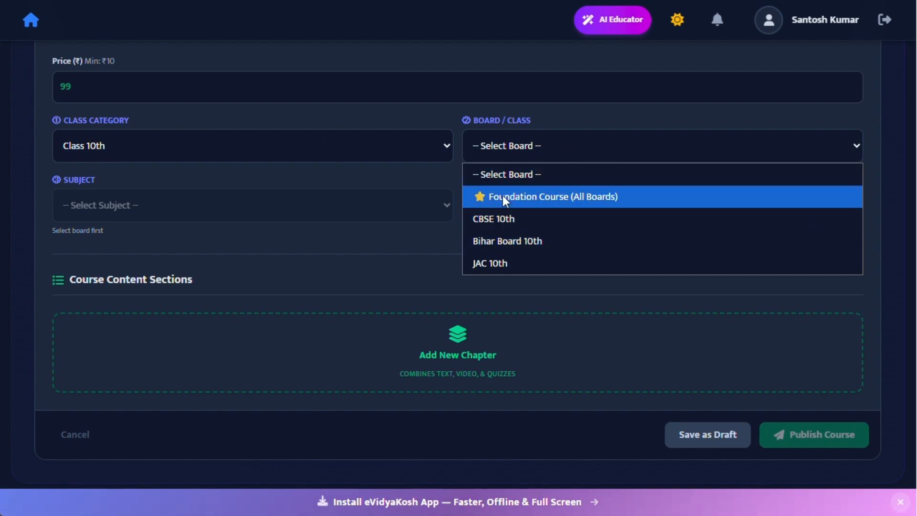
{"action": "left_click", "coordinate": [518, 215]}
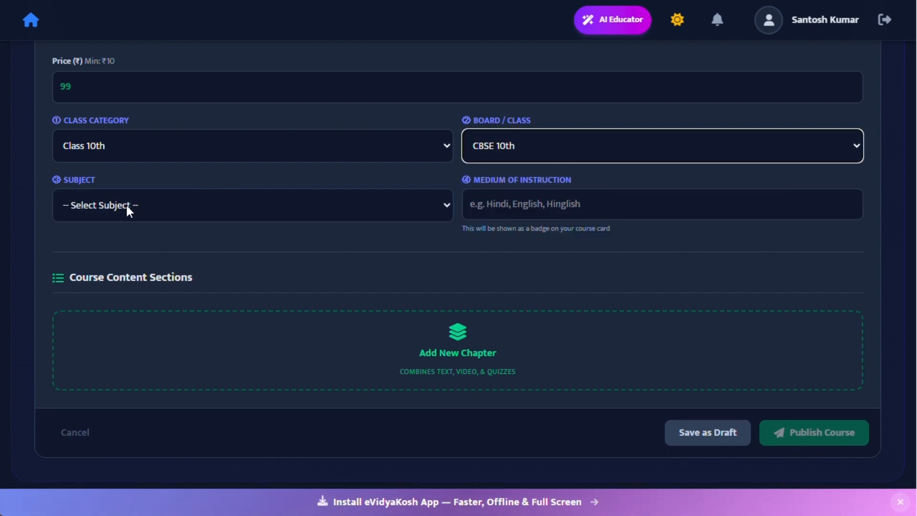
{"action": "left_click", "coordinate": [165, 206]}
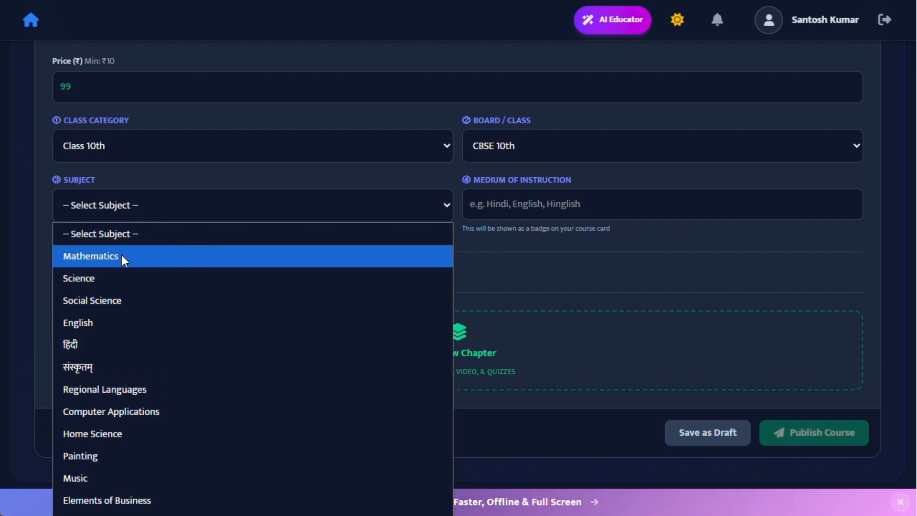
{"action": "left_click", "coordinate": [101, 258]}
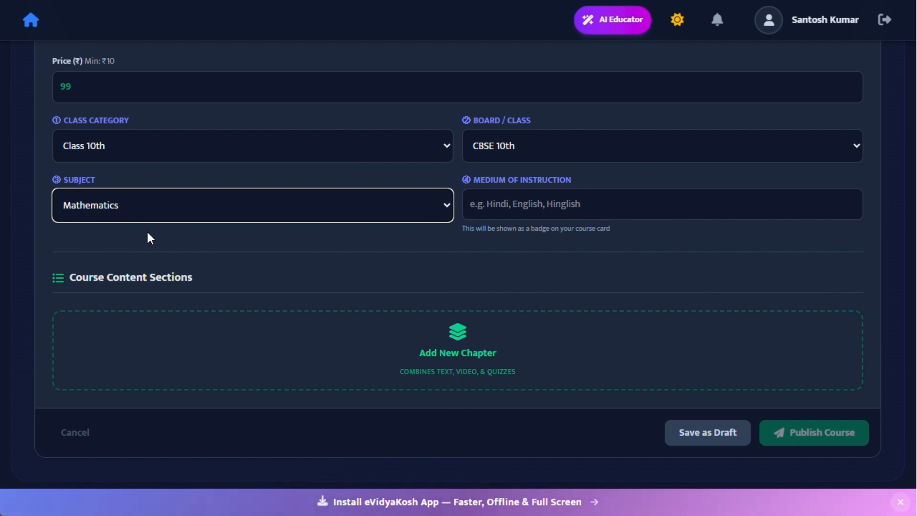
{"action": "left_click", "coordinate": [539, 208]}
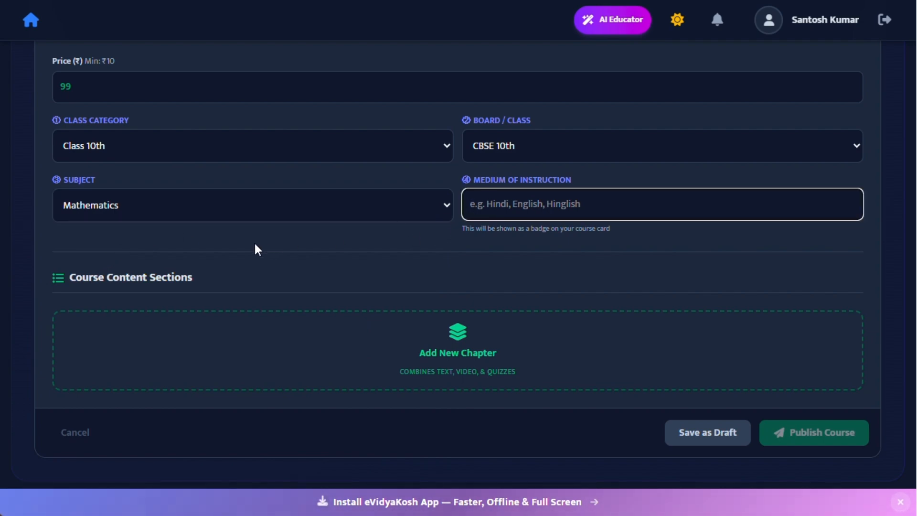
- Change the course's class category to Competitive Exams and review the form fields it requires
{"action": "left_click", "coordinate": [196, 139]}
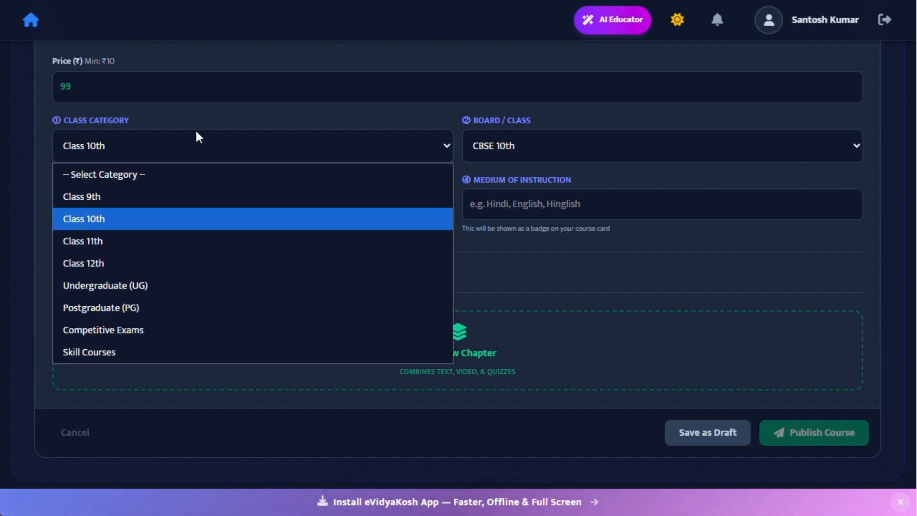
{"action": "left_click", "coordinate": [163, 329]}
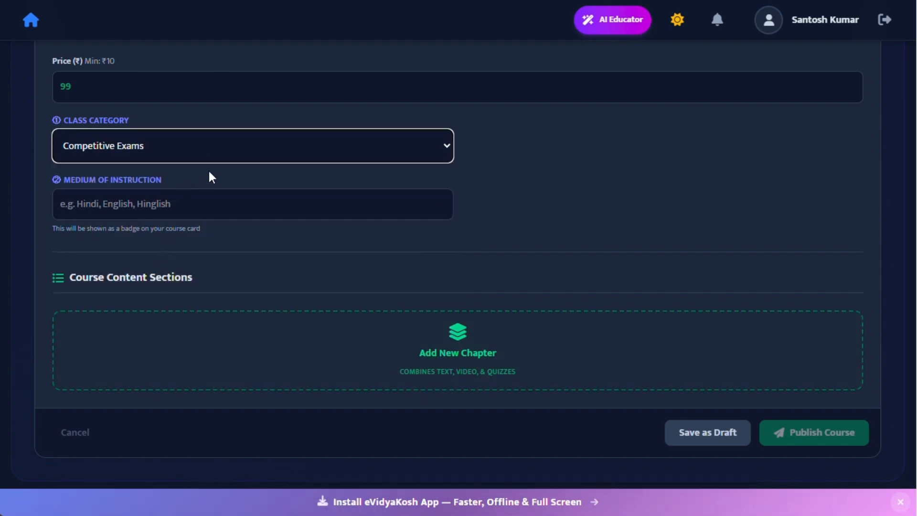
{"action": "left_click", "coordinate": [206, 211]}
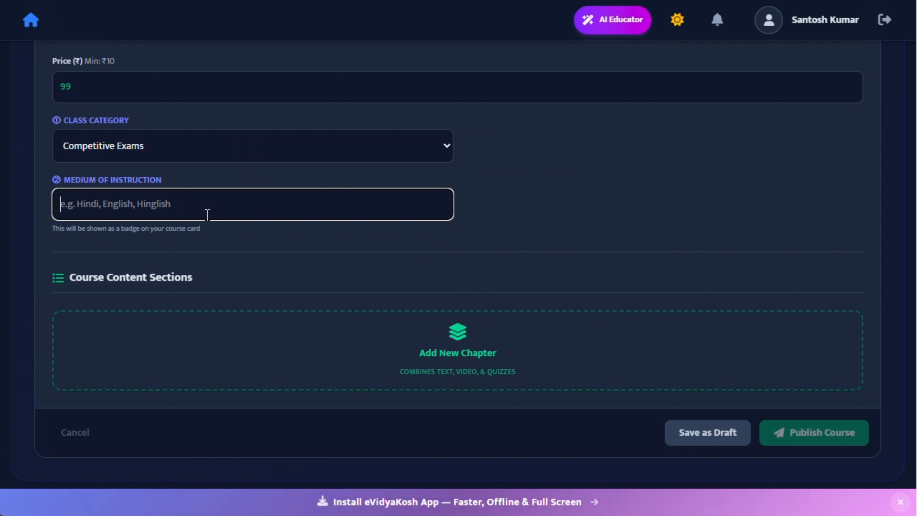
{"action": "scroll", "coordinate": [207, 215], "scroll_direction": "up", "scroll_amount": 2}
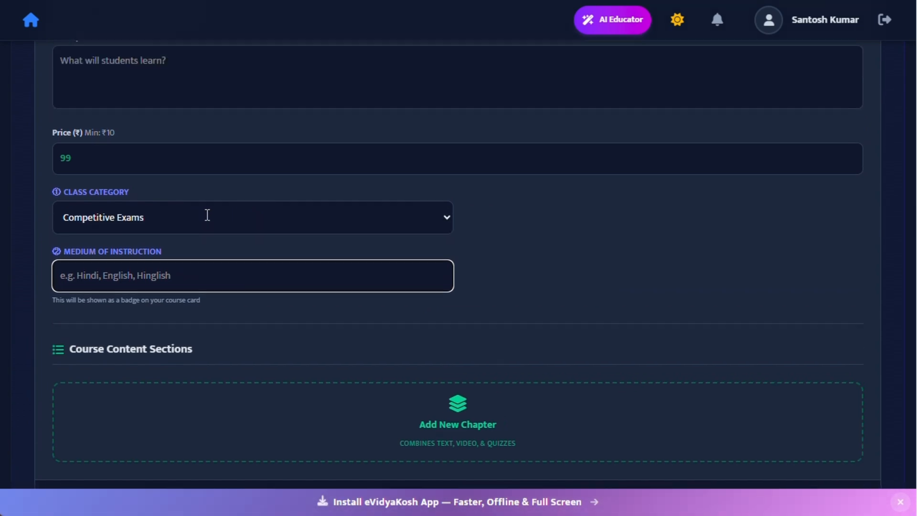
{"action": "scroll", "coordinate": [207, 221], "scroll_direction": "up", "scroll_amount": 5}
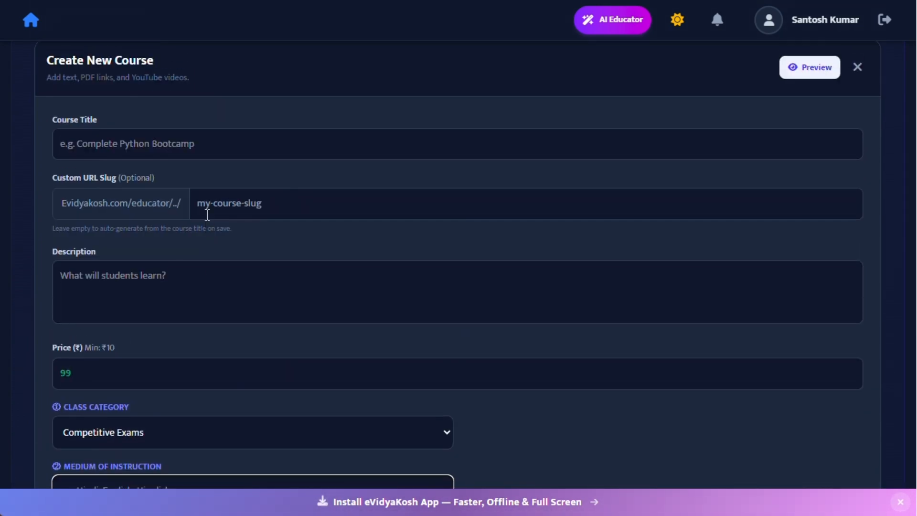
{"action": "scroll", "coordinate": [207, 215], "scroll_direction": "down", "scroll_amount": 5}
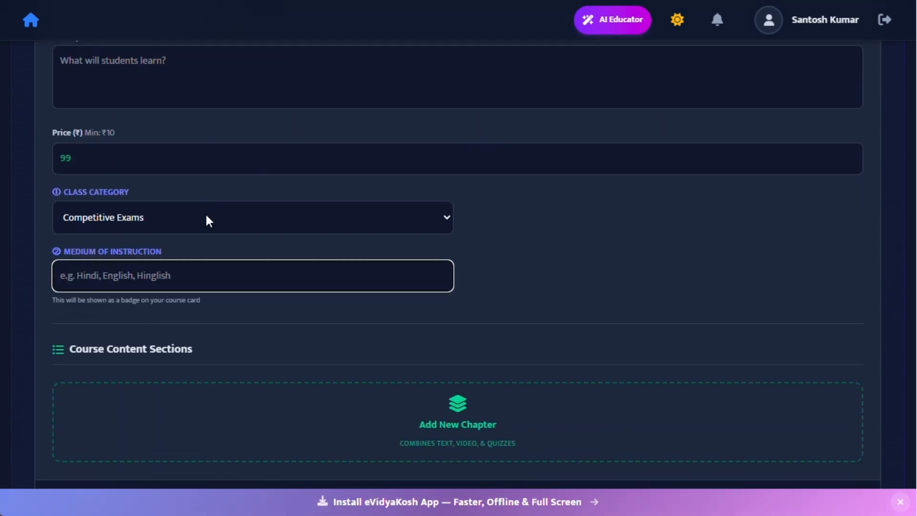
- Change the course's class category to Skill Courses and review the form fields and content section it offers
{"action": "left_click", "coordinate": [207, 217]}
{"action": "left_click", "coordinate": [131, 418]}
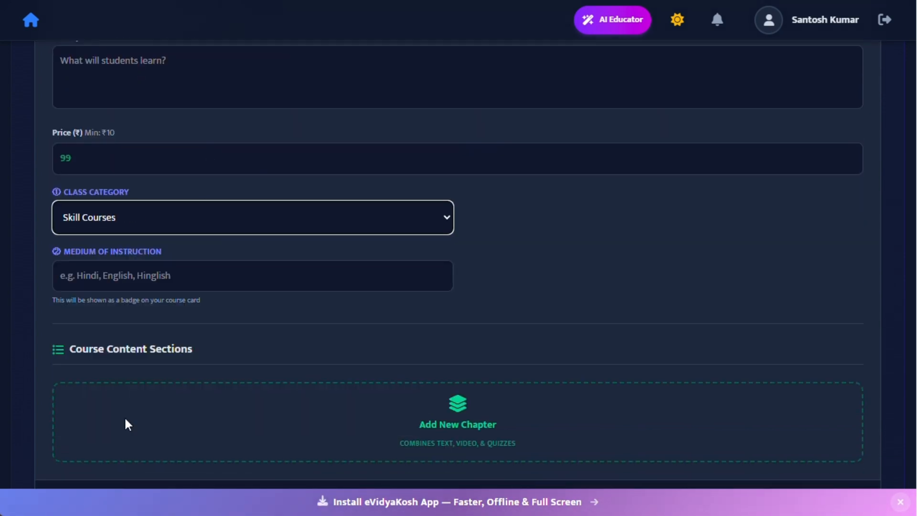
{"action": "left_click", "coordinate": [196, 281]}
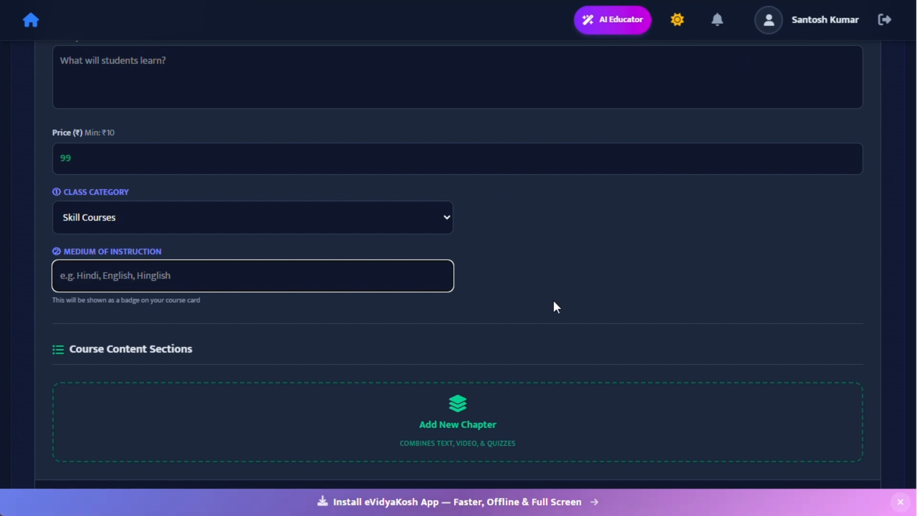
{"action": "scroll", "coordinate": [535, 310], "scroll_direction": "down", "scroll_amount": 3}
{"action": "scroll", "coordinate": [509, 305], "scroll_direction": "up", "scroll_amount": 5}
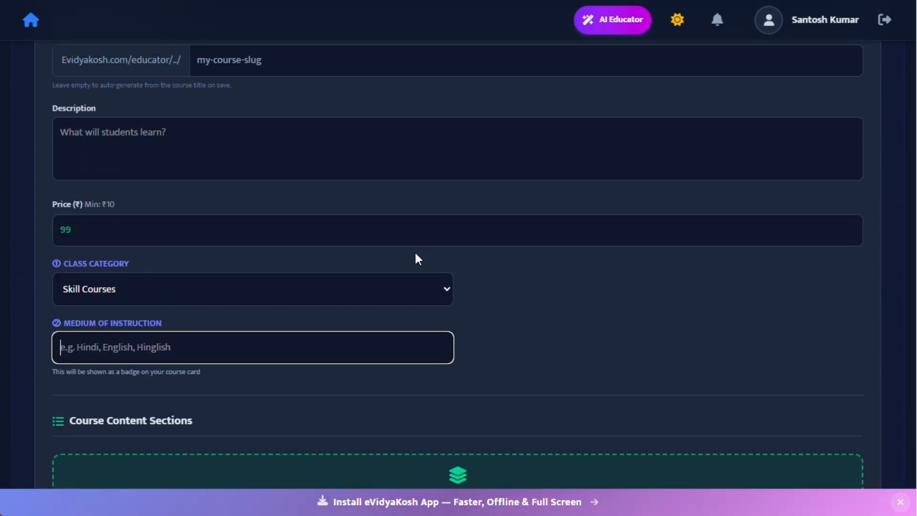
{"action": "scroll", "coordinate": [559, 260], "scroll_direction": "down", "scroll_amount": 6}
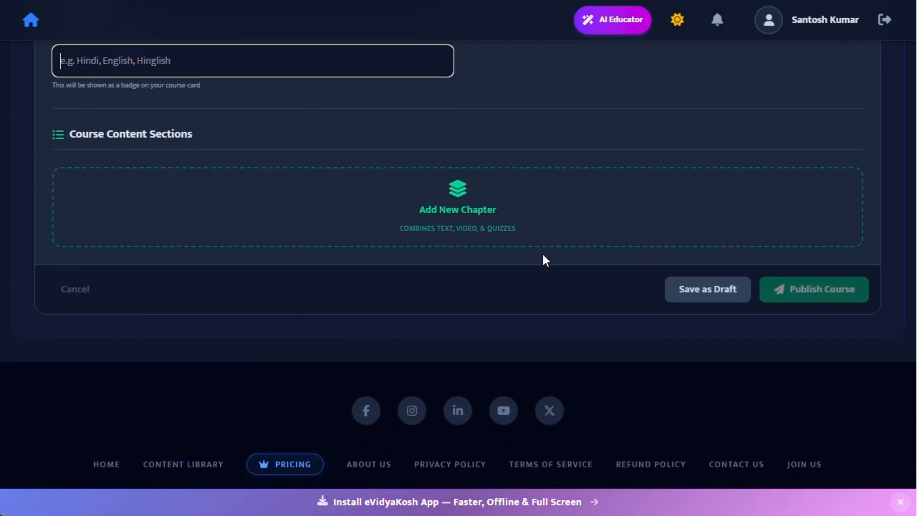
- Add a new chapter to the course content and show the formatting and math tools for its notes
{"action": "left_click", "coordinate": [474, 213]}
{"action": "scroll", "coordinate": [481, 222], "scroll_direction": "down", "scroll_amount": 3}
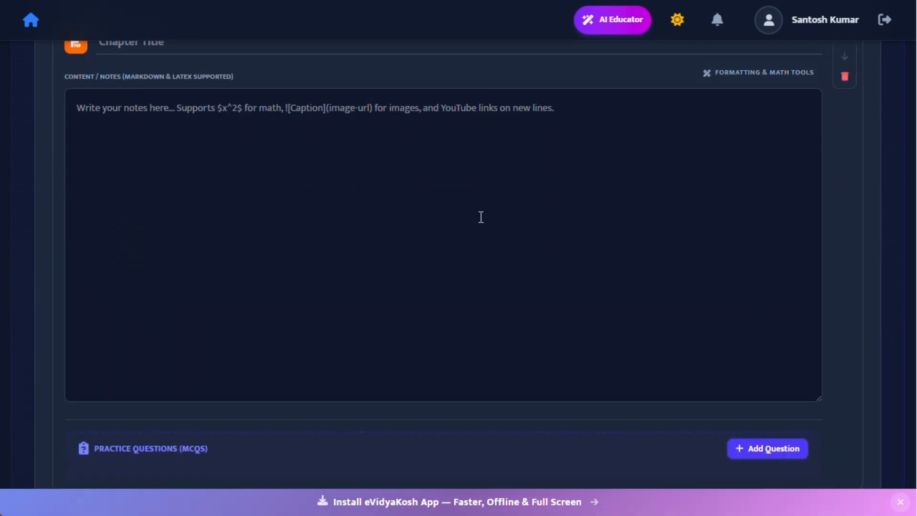
{"action": "left_click", "coordinate": [377, 253]}
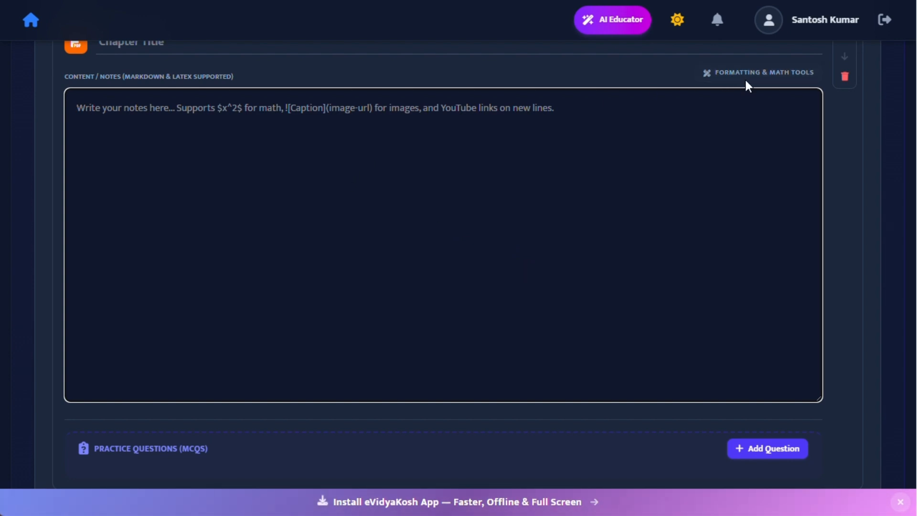
{"action": "left_click", "coordinate": [772, 75]}
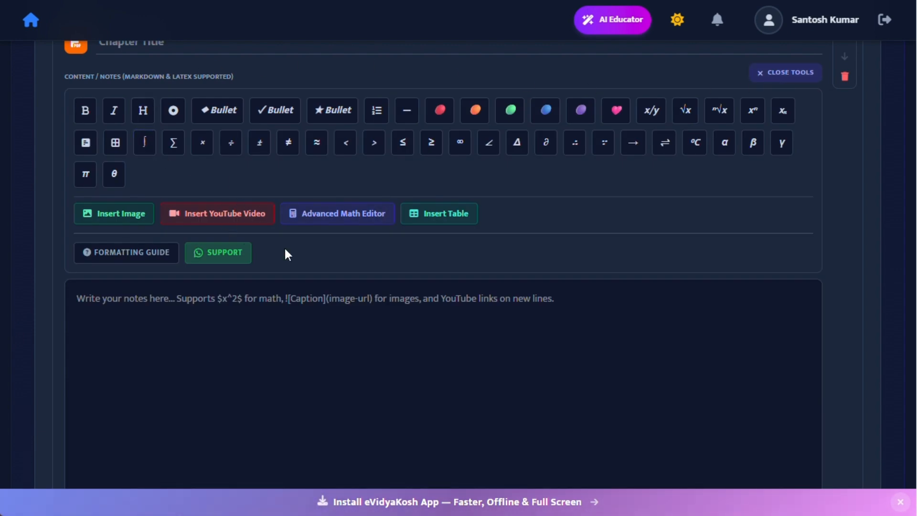
{"action": "scroll", "coordinate": [363, 210], "scroll_direction": "down", "scroll_amount": 2}
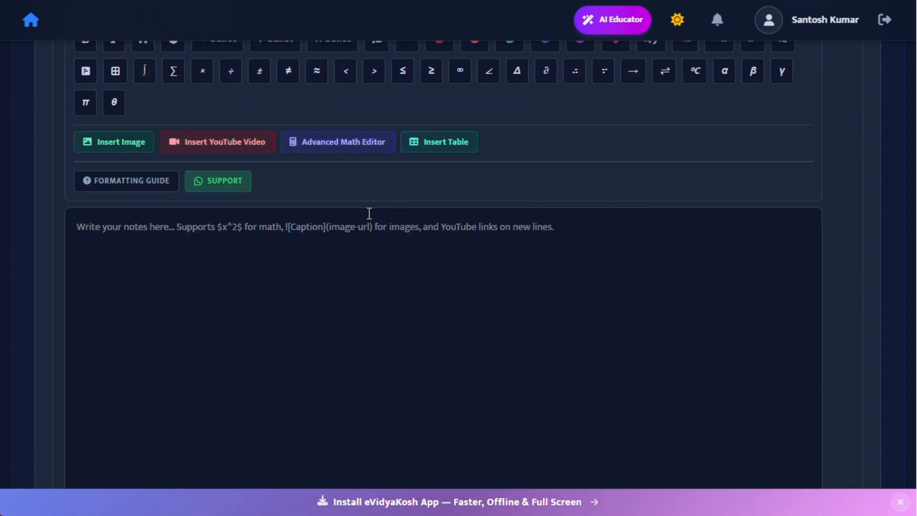
{"action": "scroll", "coordinate": [370, 213], "scroll_direction": "up", "scroll_amount": 2}
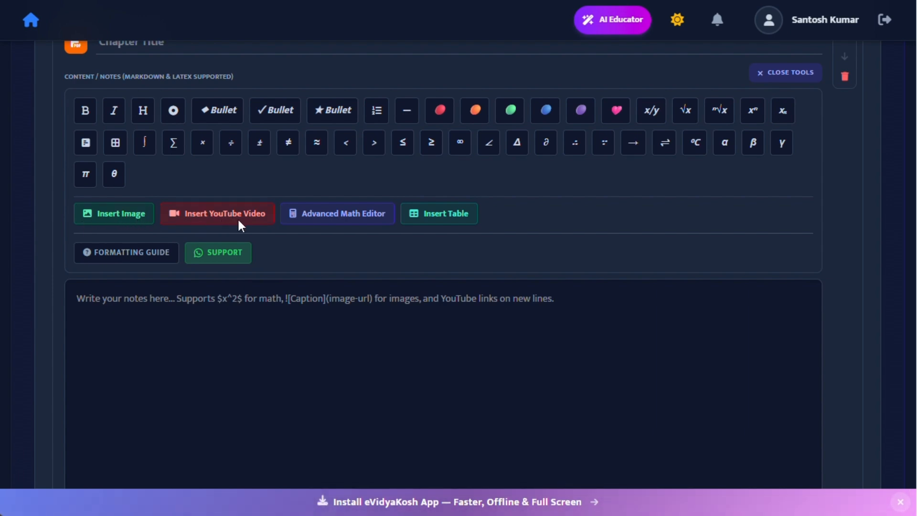
- Build the fraction x/y in the advanced math equation editor
{"action": "left_click", "coordinate": [365, 213]}
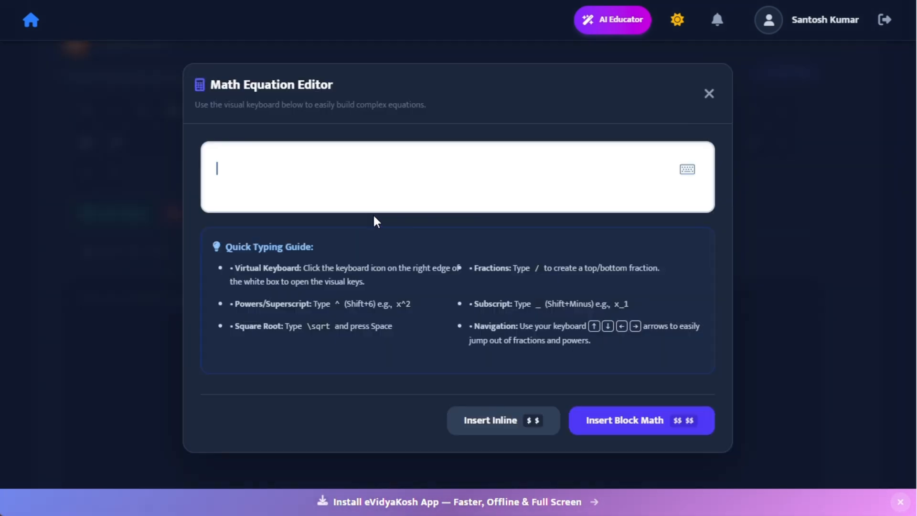
{"action": "left_click", "coordinate": [302, 188]}
{"action": "type", "text": "x/y"}
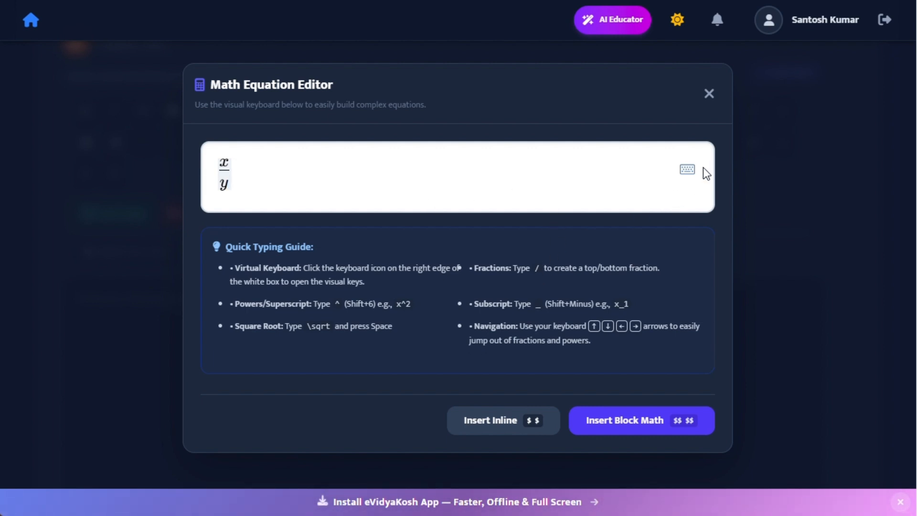
- Examine the symbol and Greek layouts of the equation editor's virtual keyboard, and close the editor without inserting the equation
{"action": "left_click", "coordinate": [685, 176]}
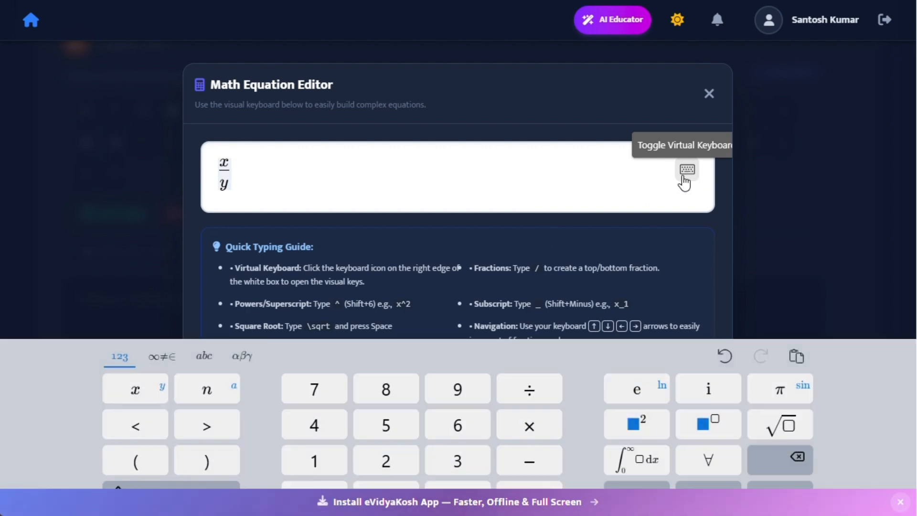
{"action": "left_click", "coordinate": [178, 361]}
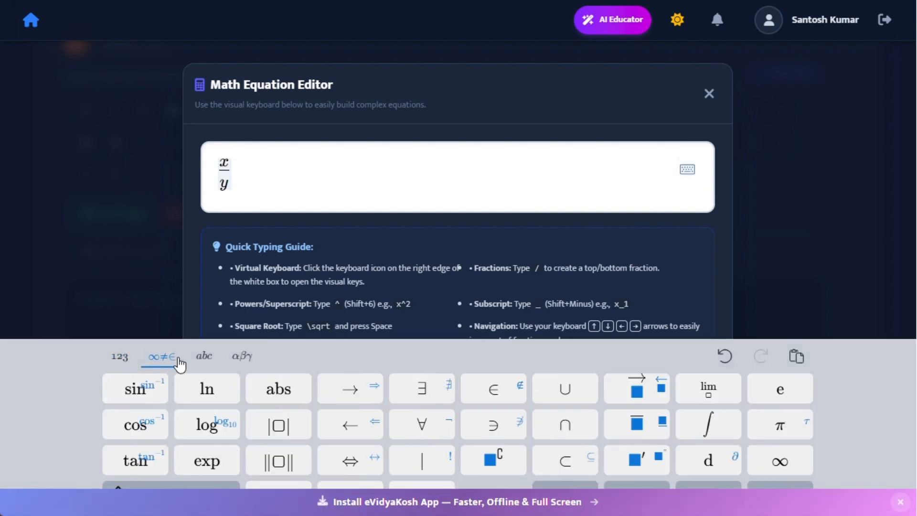
{"action": "left_click", "coordinate": [196, 359]}
{"action": "left_click", "coordinate": [250, 319]}
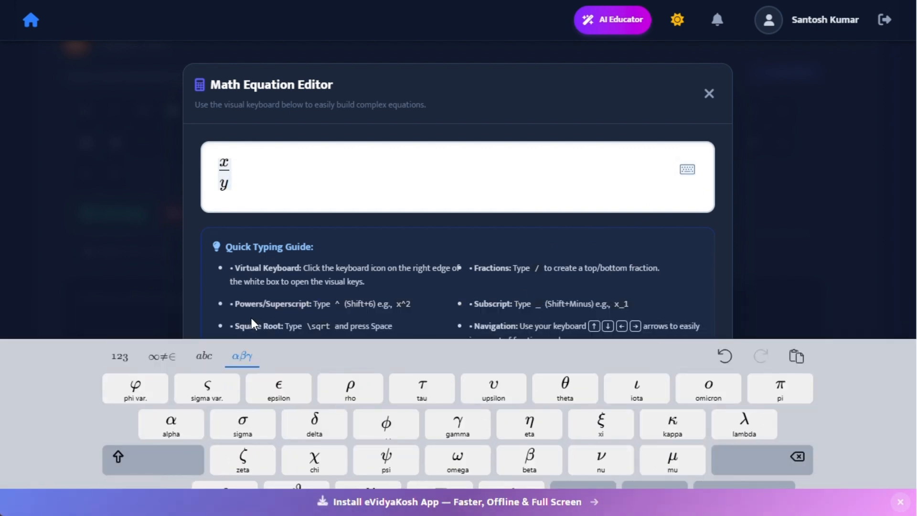
{"action": "left_click", "coordinate": [799, 218]}
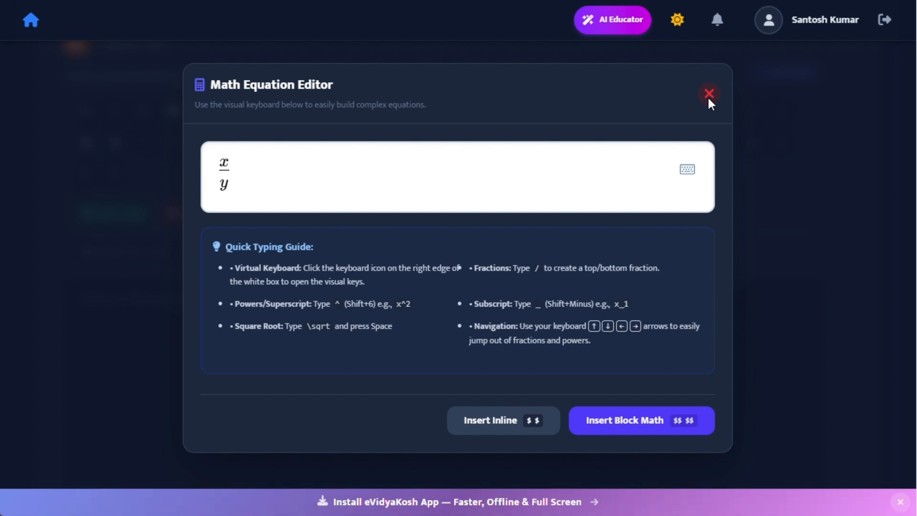
{"action": "left_click", "coordinate": [709, 95]}
- Write "Red" in the chapter notes and apply the red text colour to the word
{"action": "scroll", "coordinate": [442, 290], "scroll_direction": "down", "scroll_amount": 10}
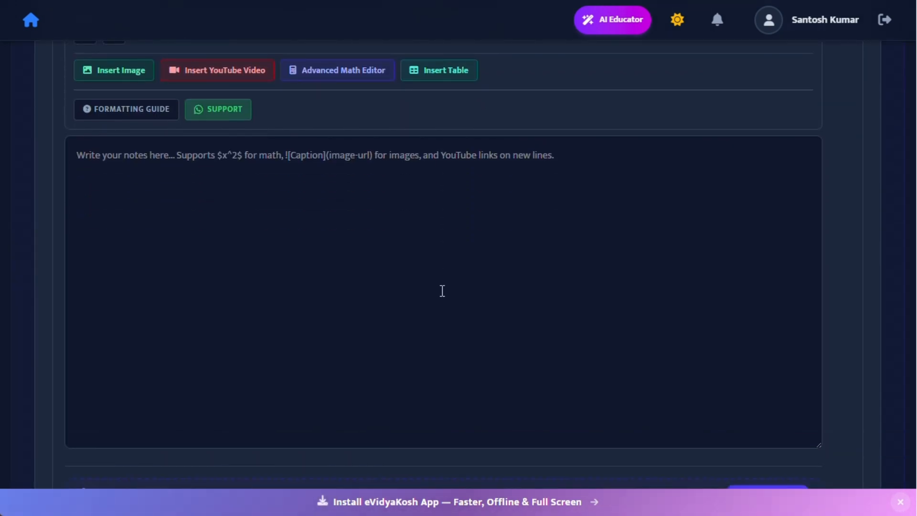
{"action": "scroll", "coordinate": [440, 288], "scroll_direction": "up", "scroll_amount": 10}
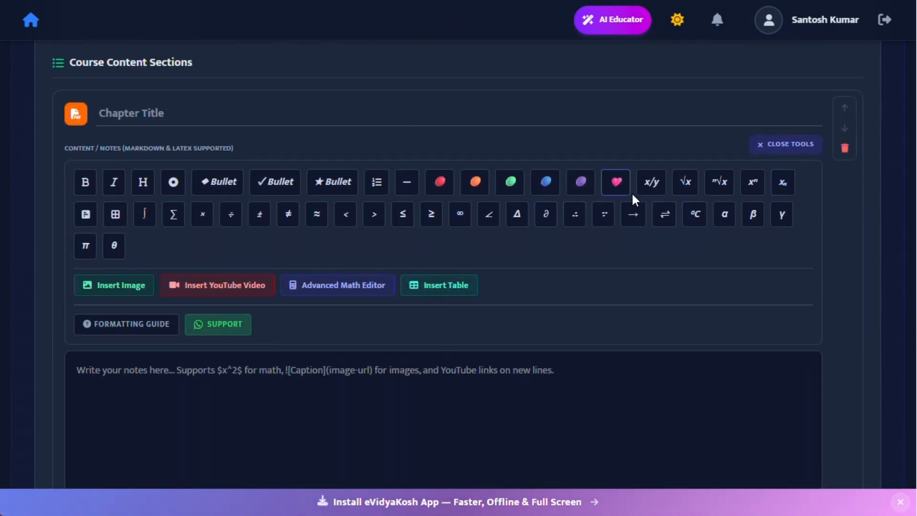
{"action": "scroll", "coordinate": [573, 282], "scroll_direction": "down", "scroll_amount": 3}
{"action": "left_click", "coordinate": [218, 245]}
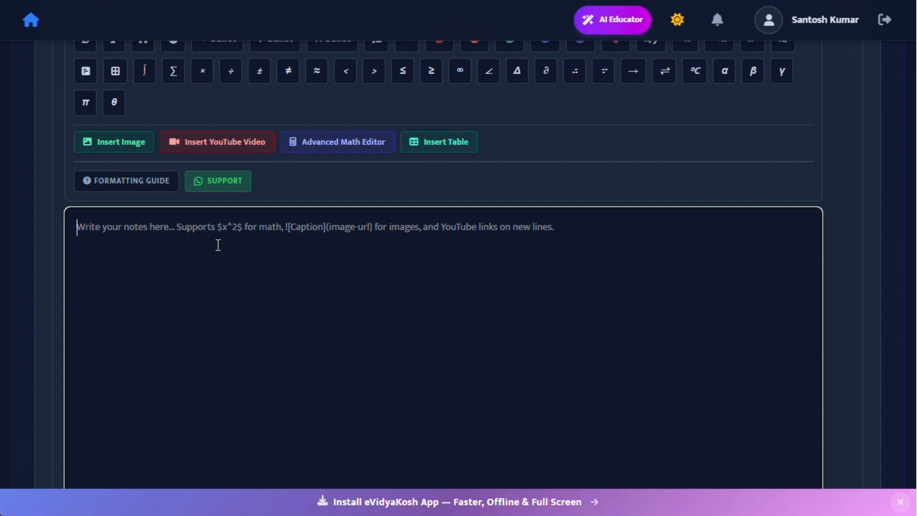
{"action": "scroll", "coordinate": [245, 247], "scroll_direction": "up", "scroll_amount": 2}
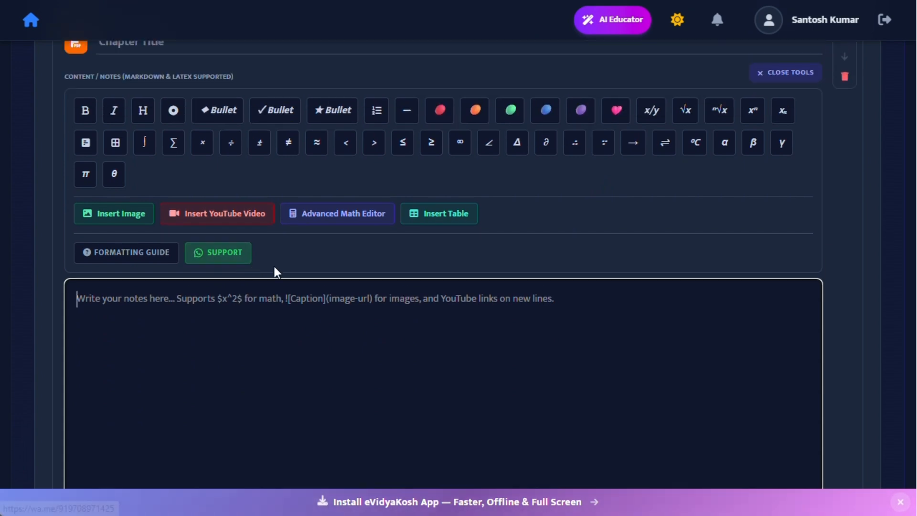
{"action": "type", "text": "Red"}
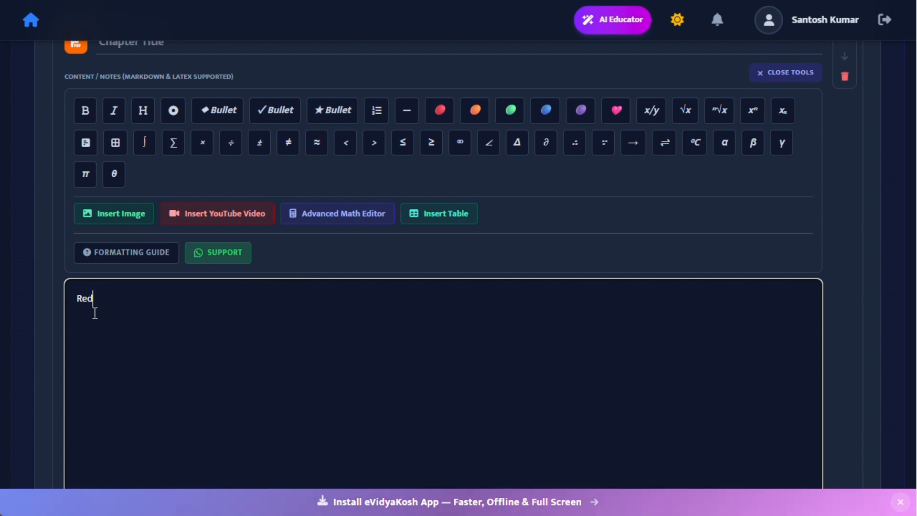
{"action": "left_click_drag", "start_coordinate": [104, 301], "coordinate": [59, 301]}
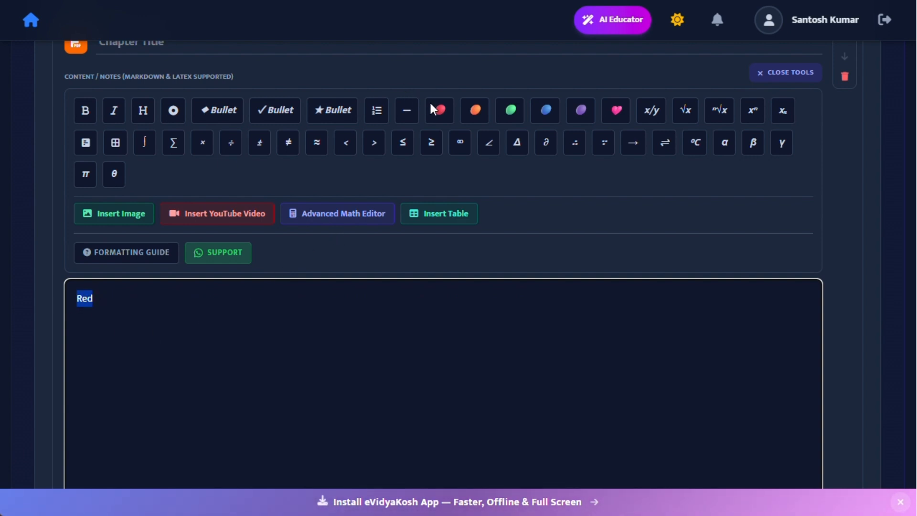
{"action": "left_click", "coordinate": [441, 111]}
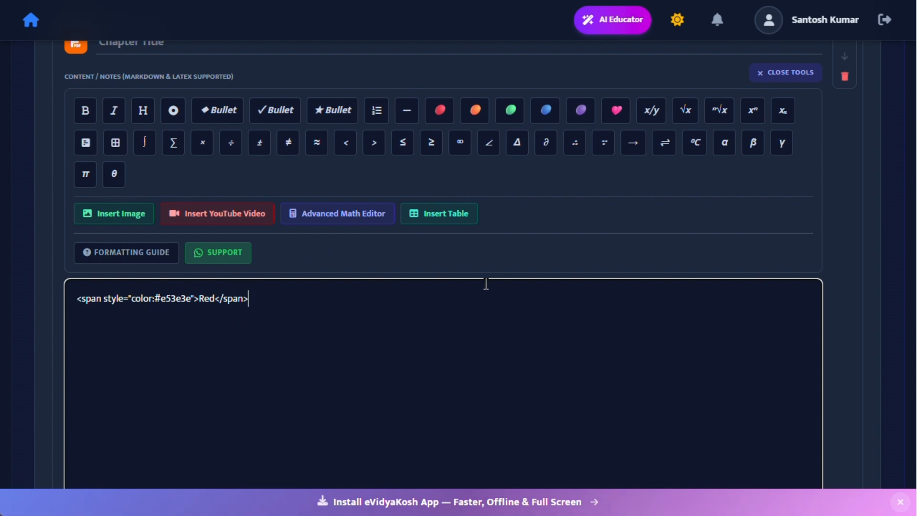
- Preview the course to check how the coloured chapter text renders, and return to editing
{"action": "scroll", "coordinate": [486, 284], "scroll_direction": "up", "scroll_amount": 5}
{"action": "scroll", "coordinate": [487, 286], "scroll_direction": "down", "scroll_amount": 6}
{"action": "scroll", "coordinate": [459, 289], "scroll_direction": "up", "scroll_amount": 10}
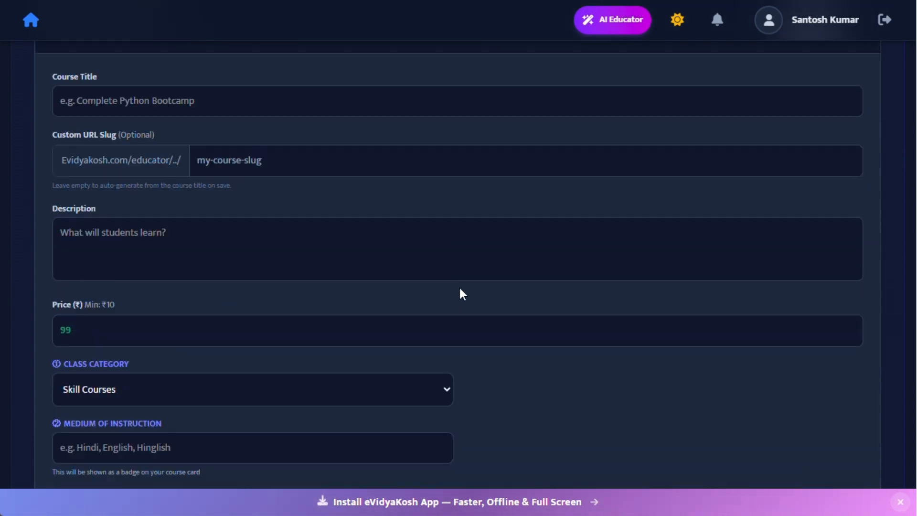
{"action": "scroll", "coordinate": [460, 289], "scroll_direction": "up", "scroll_amount": 4}
{"action": "left_click", "coordinate": [802, 203]}
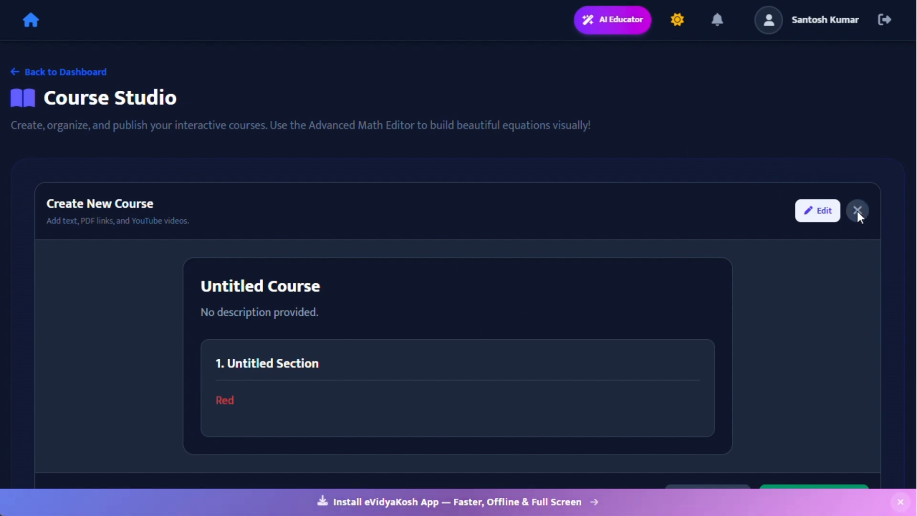
{"action": "left_click", "coordinate": [810, 211]}
{"action": "scroll", "coordinate": [245, 306], "scroll_direction": "down", "scroll_amount": 8}
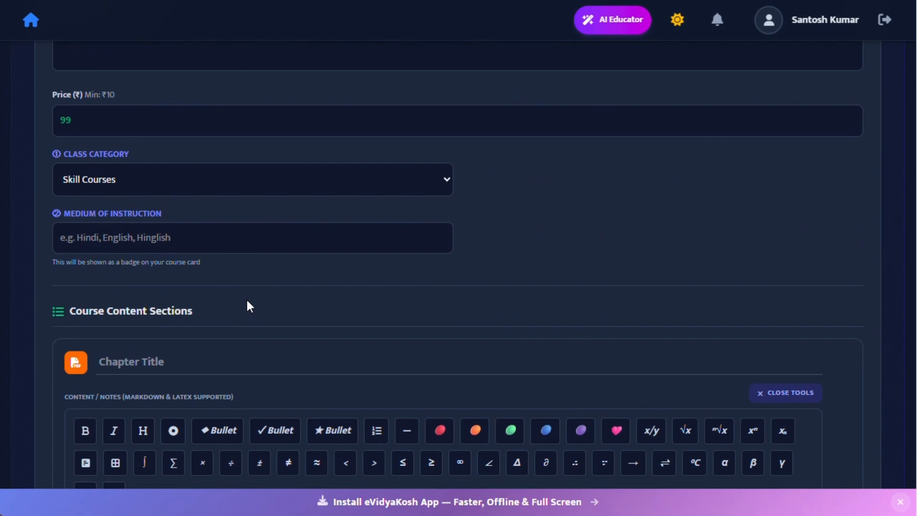
- Examine the opening and closing span colour tags around "Red" in the chapter notes
{"action": "scroll", "coordinate": [248, 306], "scroll_direction": "down", "scroll_amount": 6}
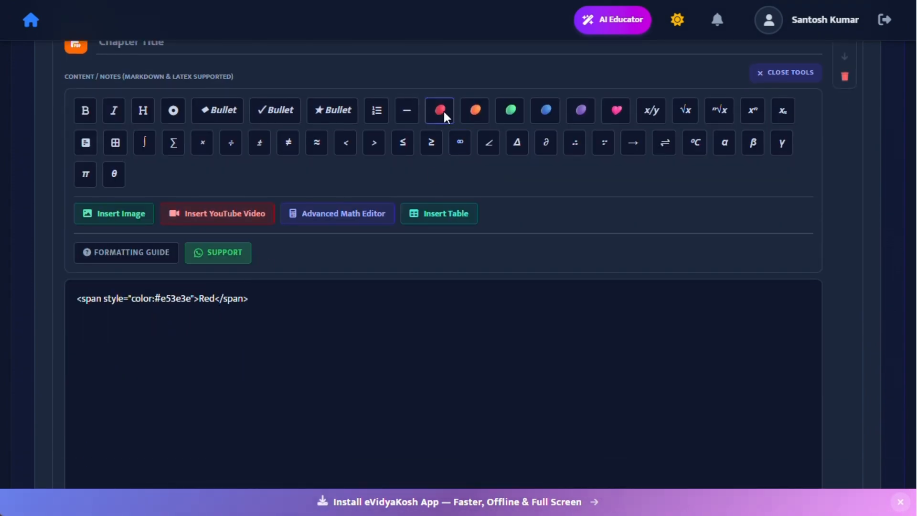
{"action": "left_click_drag", "start_coordinate": [219, 300], "coordinate": [277, 300]}
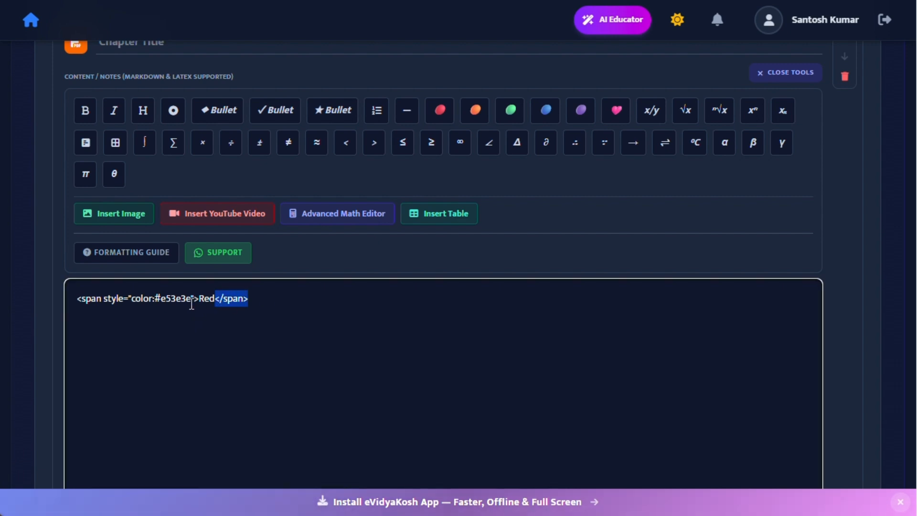
{"action": "left_click_drag", "start_coordinate": [200, 300], "coordinate": [54, 306]}
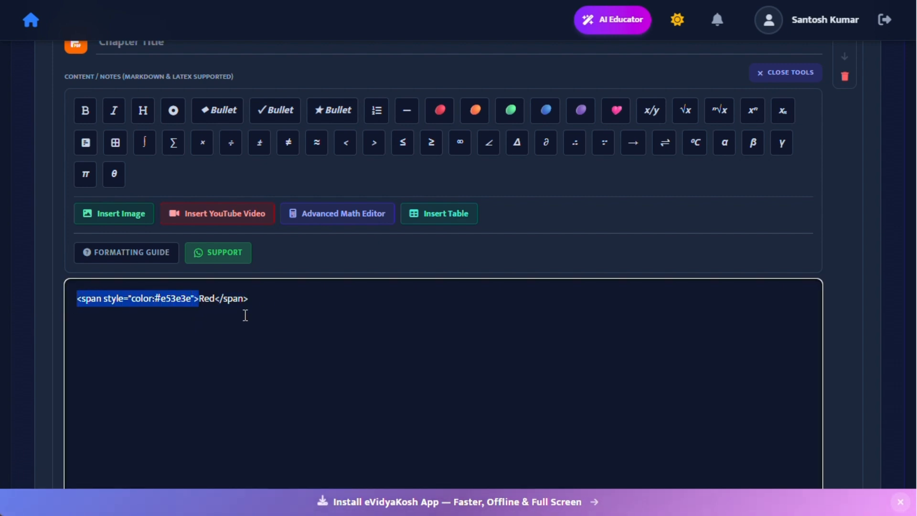
{"action": "left_click", "coordinate": [172, 299]}
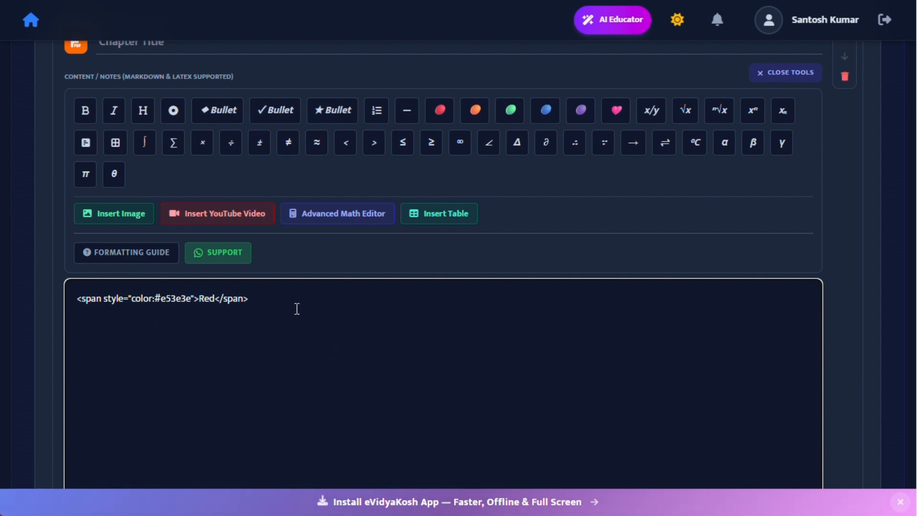
- Replace the colour-tagged text in the chapter notes with the plain word "Red"
{"action": "left_click_drag", "start_coordinate": [264, 302], "coordinate": [47, 306]}
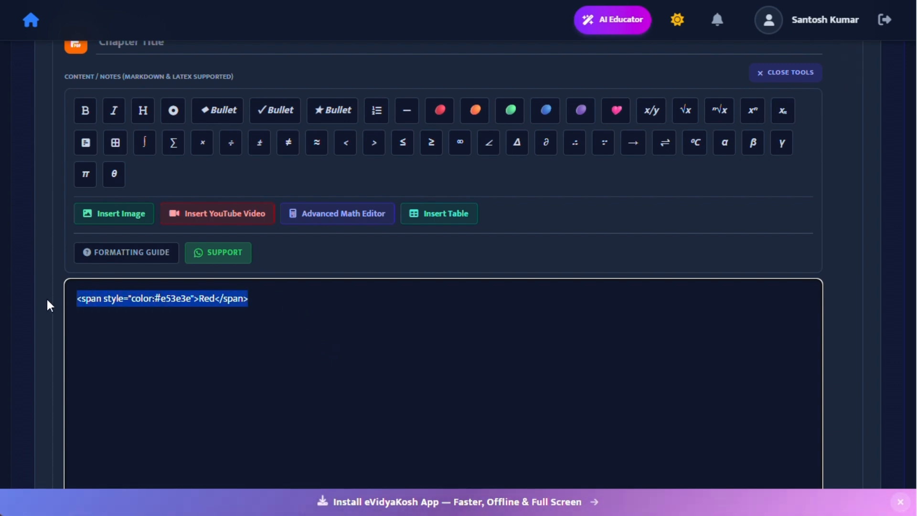
{"action": "key", "text": "BackSpace"}
{"action": "type", "text": "Red"}
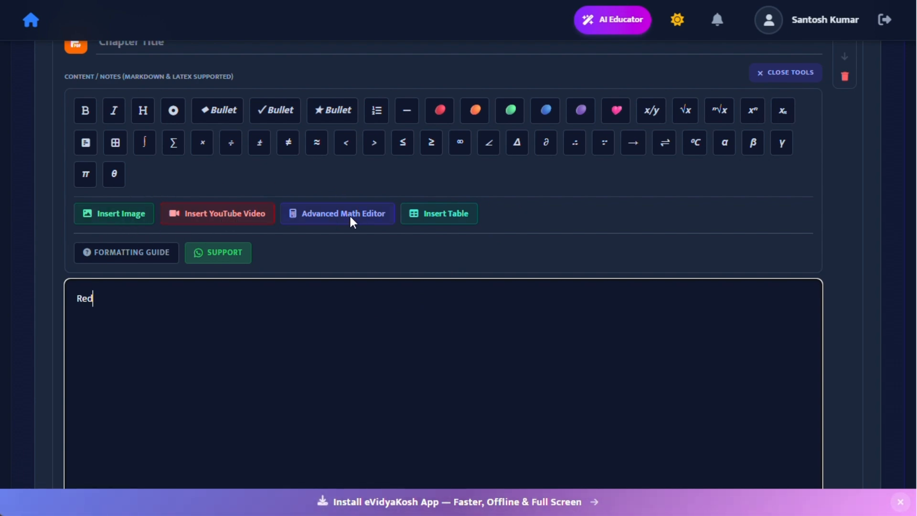
- Examine the Table Builder's column, row, heading and cell options, and cancel without inserting a table
{"action": "left_click", "coordinate": [441, 215]}
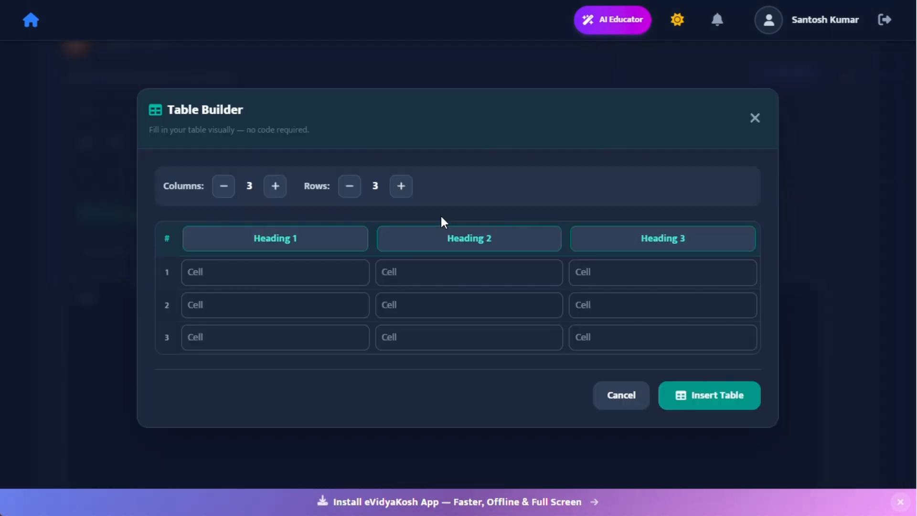
{"action": "left_click", "coordinate": [260, 277]}
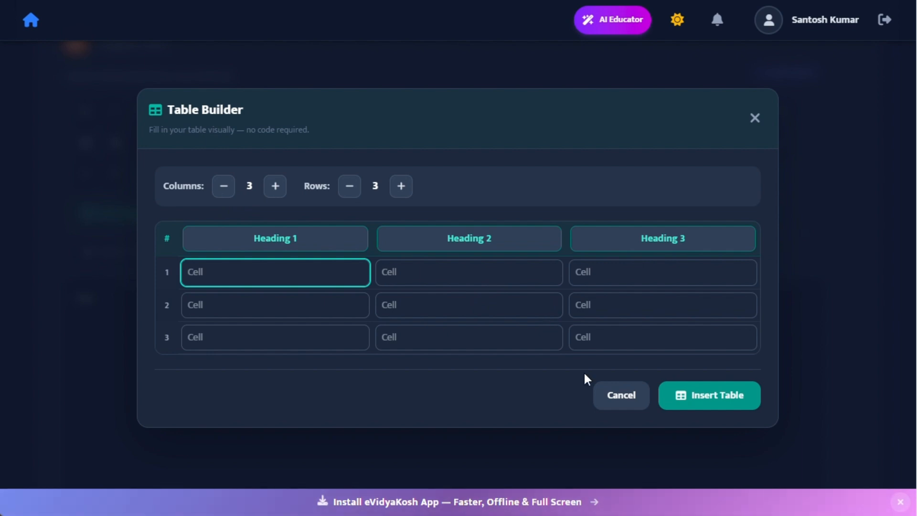
{"action": "left_click", "coordinate": [617, 399]}
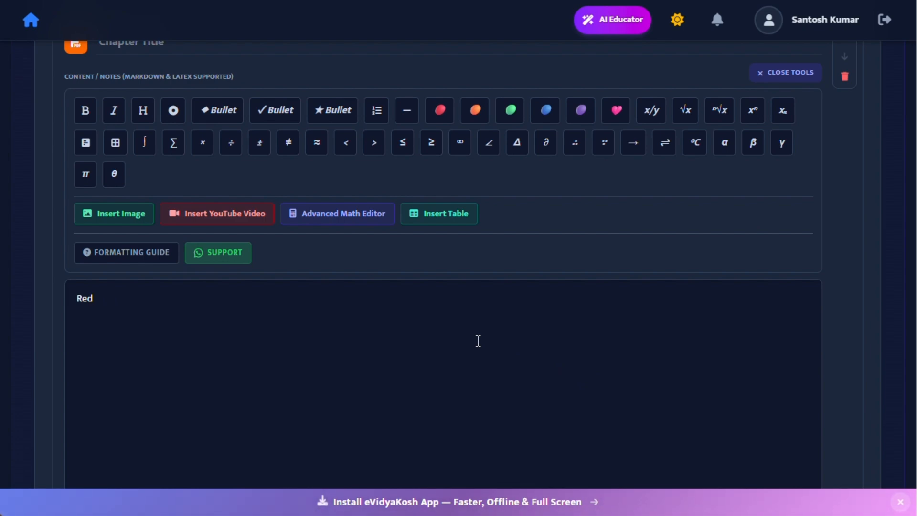
- Open the formatting guide for the chapter notes
{"action": "left_click", "coordinate": [104, 252]}
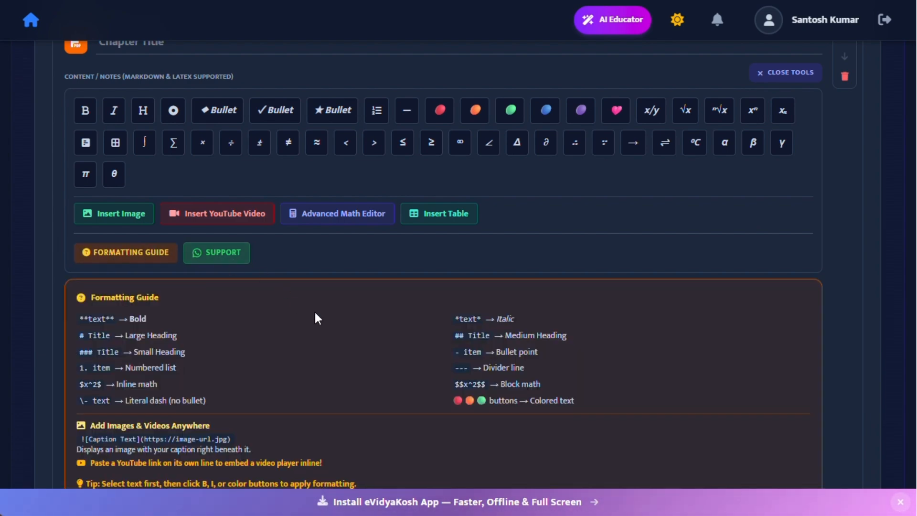
- Read the formatting guide for the chapter notes and close it
{"action": "scroll", "coordinate": [336, 312], "scroll_direction": "down", "scroll_amount": 9}
{"action": "scroll", "coordinate": [336, 312], "scroll_direction": "up", "scroll_amount": 7}
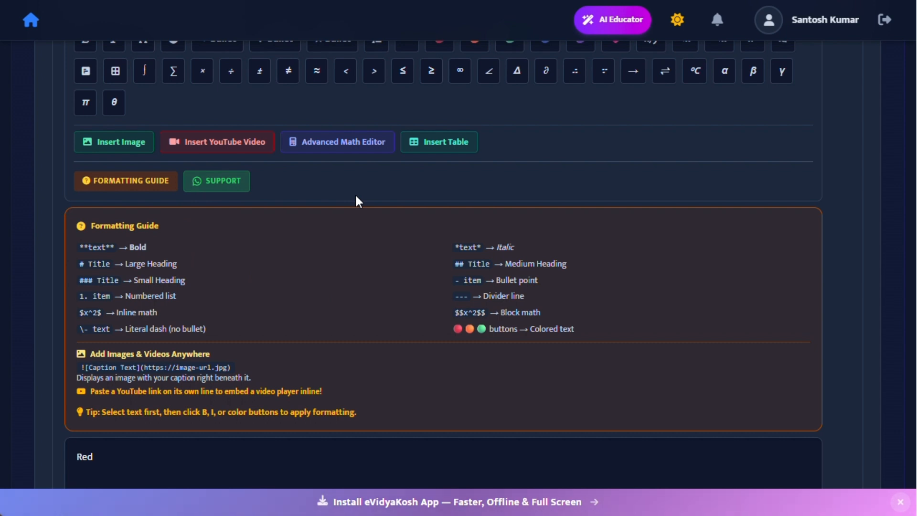
{"action": "left_click", "coordinate": [135, 182]}
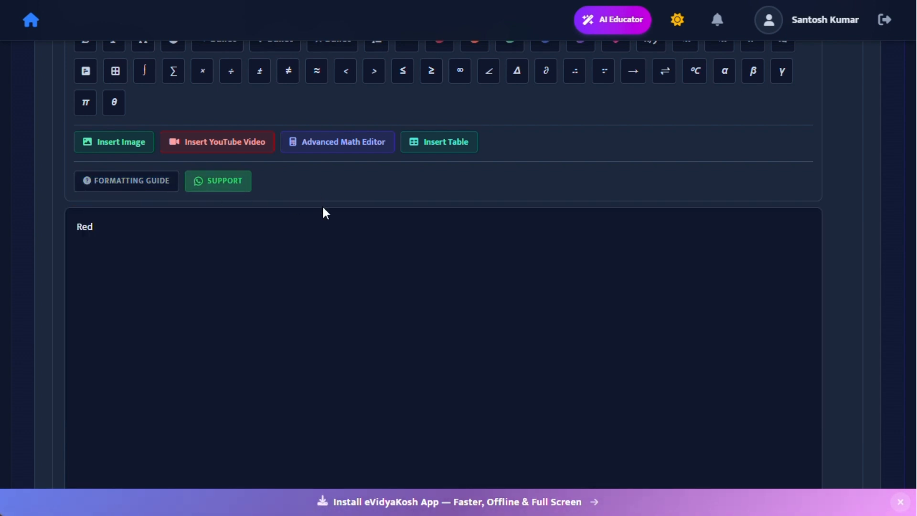
{"action": "scroll", "coordinate": [401, 226], "scroll_direction": "up", "scroll_amount": 3}
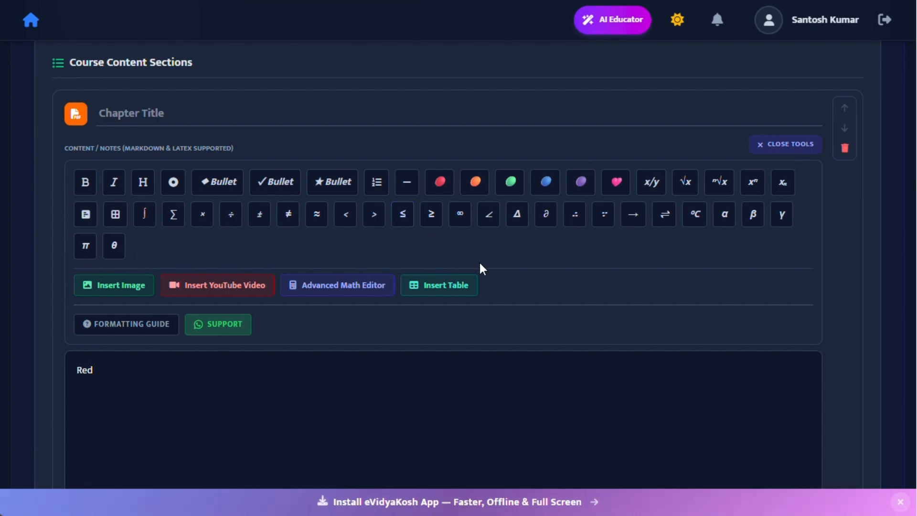
{"action": "scroll", "coordinate": [445, 383], "scroll_direction": "down", "scroll_amount": 2}
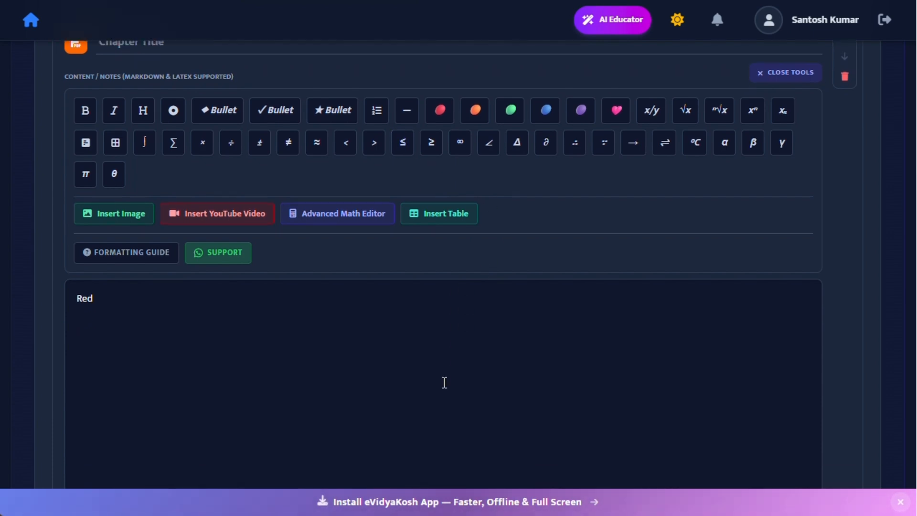
- Preview the course with the plain "Red" notes and return to editing
{"action": "left_click", "coordinate": [99, 296]}
{"action": "scroll", "coordinate": [617, 314], "scroll_direction": "up", "scroll_amount": 15}
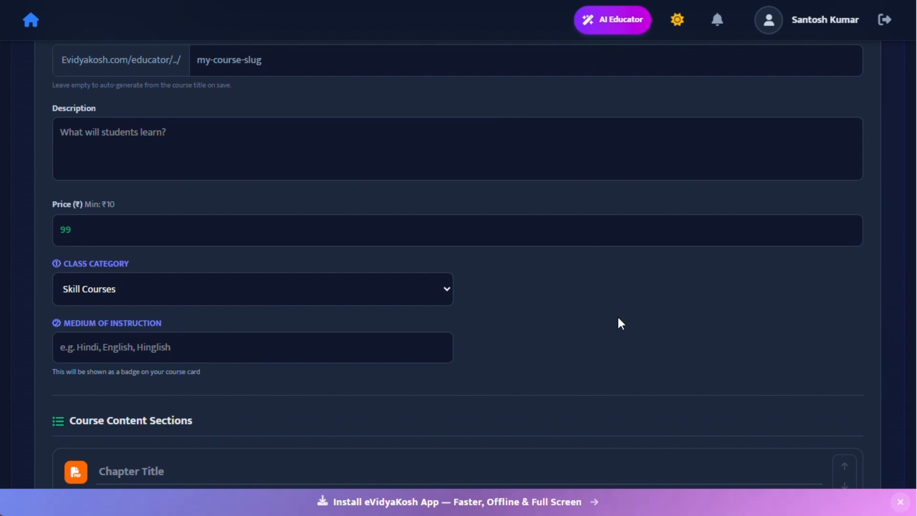
{"action": "left_click", "coordinate": [826, 213]}
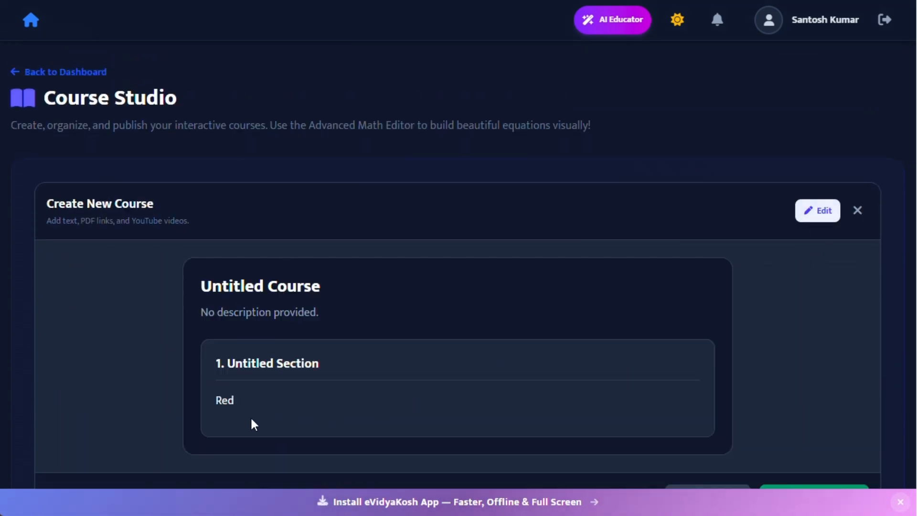
{"action": "left_click", "coordinate": [825, 210]}
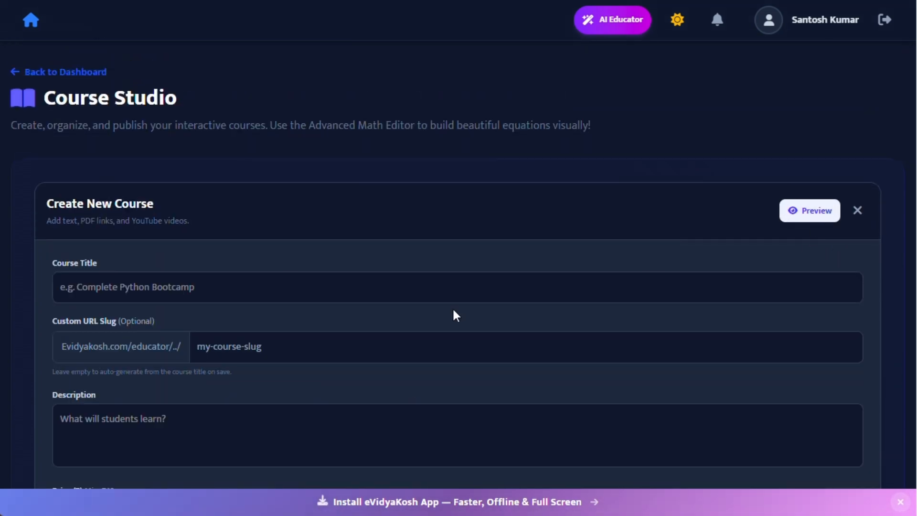
- Examine the chapter form from its title and notes tools to the practice questions, new chapter and publishing options
{"action": "scroll", "coordinate": [454, 313], "scroll_direction": "down", "scroll_amount": 6}
{"action": "scroll", "coordinate": [455, 317], "scroll_direction": "down", "scroll_amount": 7}
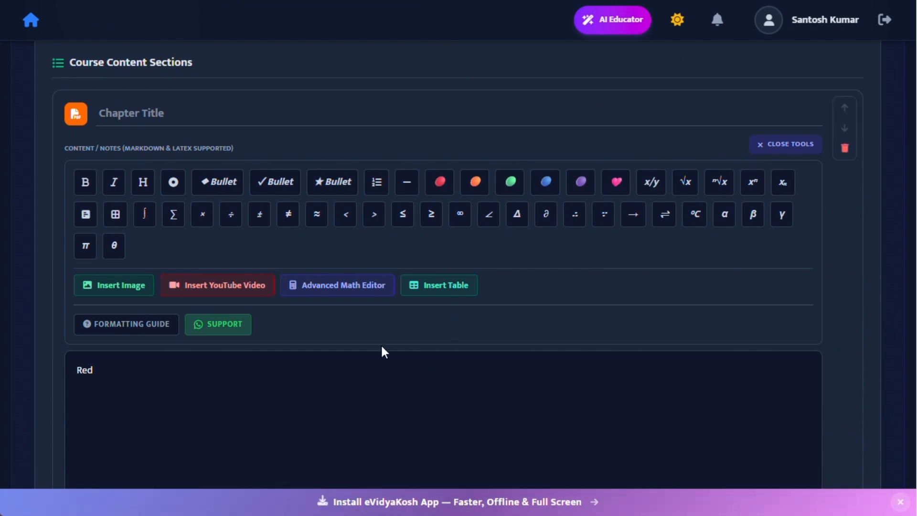
{"action": "scroll", "coordinate": [441, 344], "scroll_direction": "down", "scroll_amount": 8}
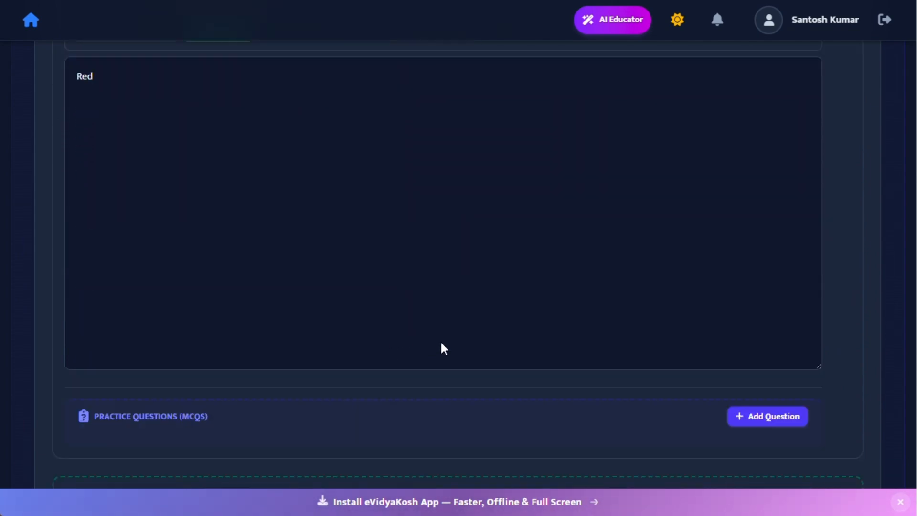
{"action": "scroll", "coordinate": [441, 344], "scroll_direction": "down", "scroll_amount": 2}
{"action": "scroll", "coordinate": [443, 348], "scroll_direction": "up", "scroll_amount": 4}
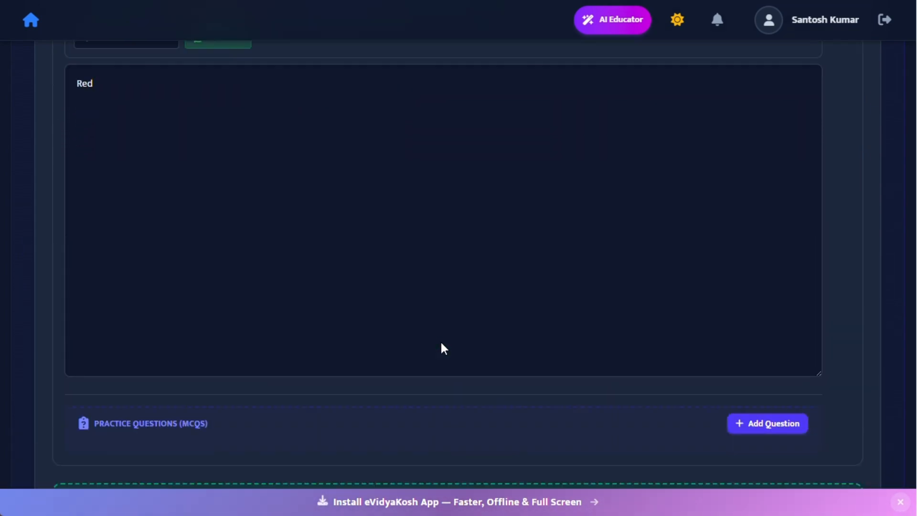
{"action": "scroll", "coordinate": [478, 346], "scroll_direction": "down", "scroll_amount": 6}
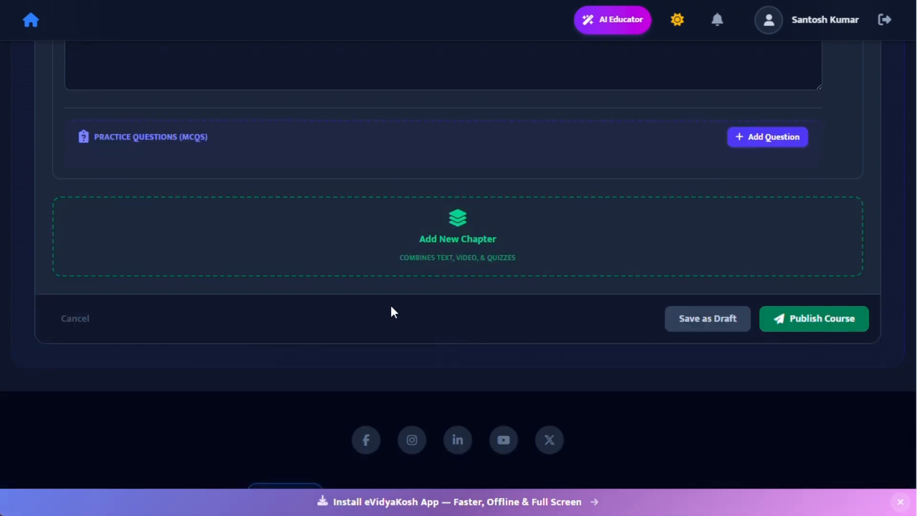
{"action": "scroll", "coordinate": [363, 301], "scroll_direction": "up", "scroll_amount": 13}
{"action": "scroll", "coordinate": [332, 299], "scroll_direction": "down", "scroll_amount": 3}
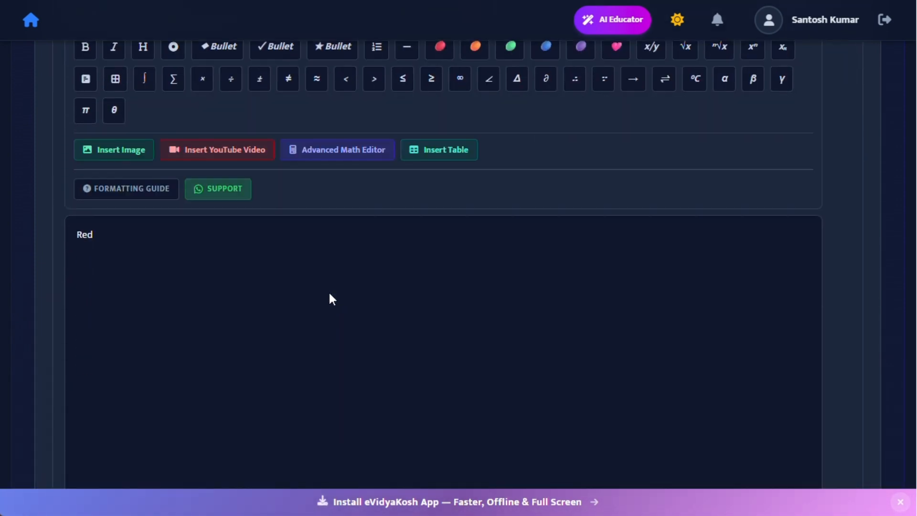
{"action": "scroll", "coordinate": [329, 292], "scroll_direction": "up", "scroll_amount": 4}
{"action": "left_click", "coordinate": [174, 185]}
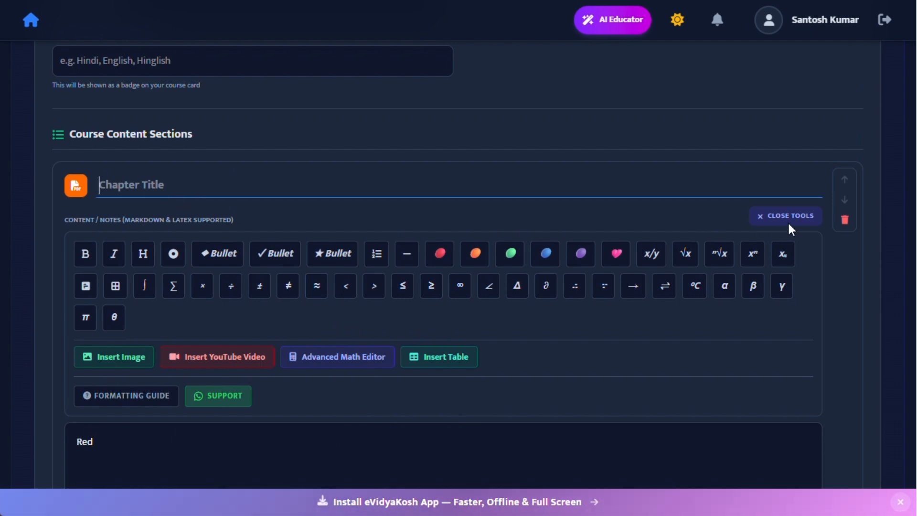
{"action": "scroll", "coordinate": [319, 386], "scroll_direction": "down", "scroll_amount": 1}
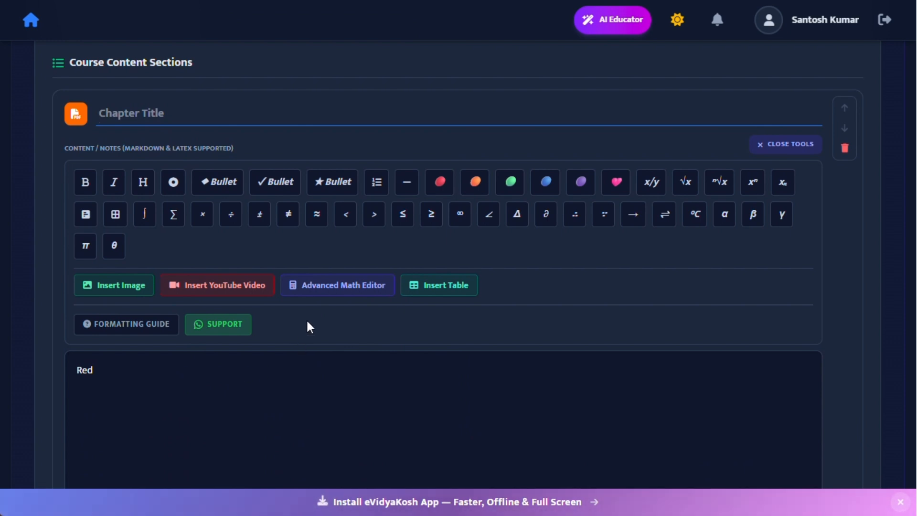
- Insert an inline fraction below "Red" in the chapter notes, with numerator 1 and denominator 2
{"action": "left_click", "coordinate": [128, 375]}
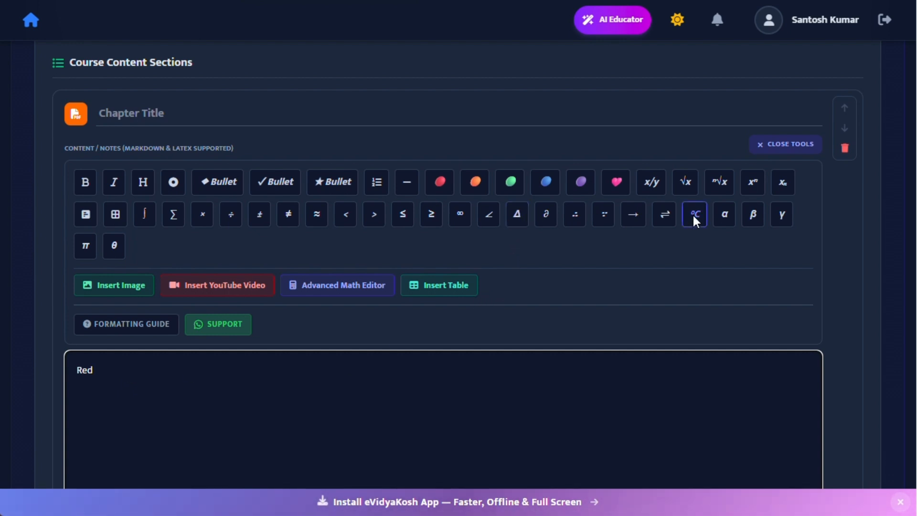
{"action": "left_click", "coordinate": [653, 182]}
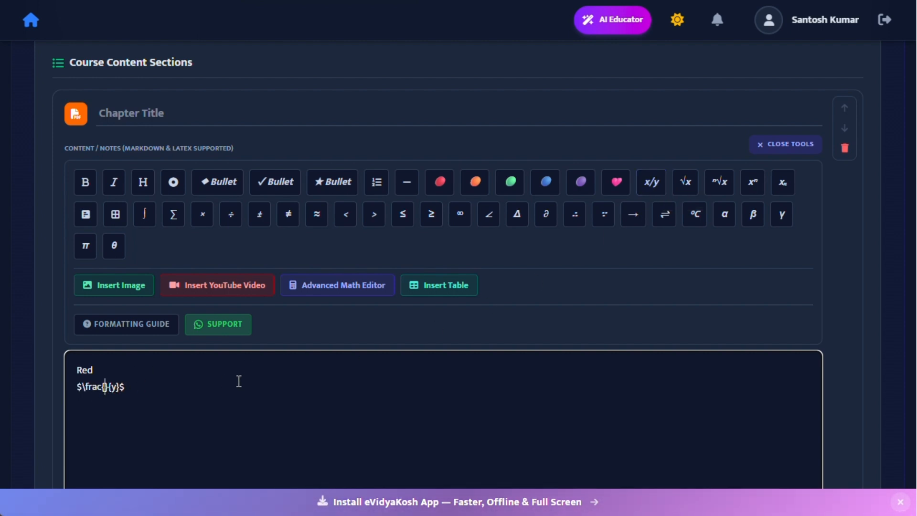
{"action": "type", "text": "1"}
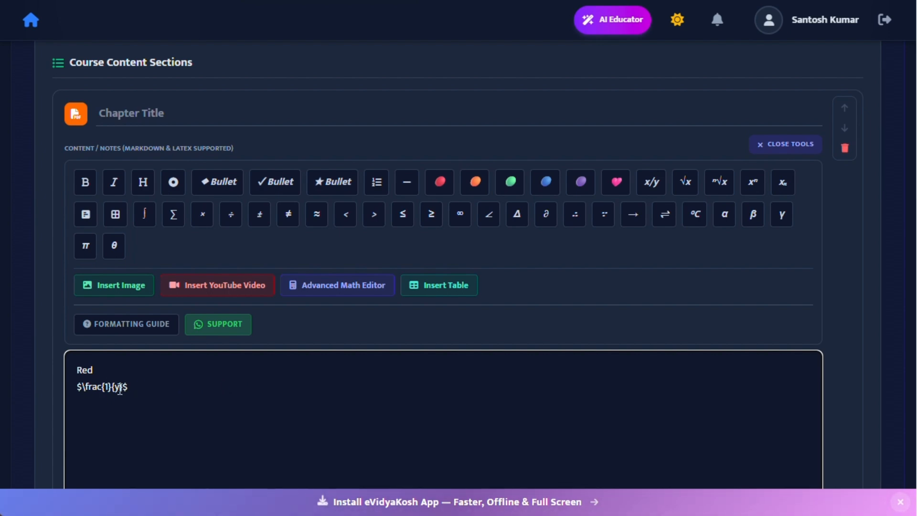
{"action": "key", "text": "BackSpace"}
{"action": "type", "text": "2"}
- Preview how the fraction renders in the course and return to editing the chapter notes
{"action": "scroll", "coordinate": [677, 306], "scroll_direction": "up", "scroll_amount": 15}
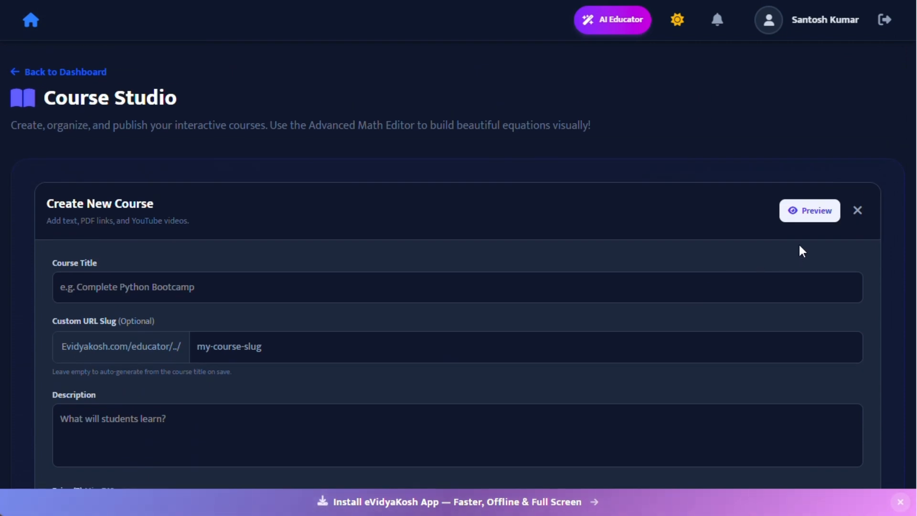
{"action": "left_click", "coordinate": [814, 220]}
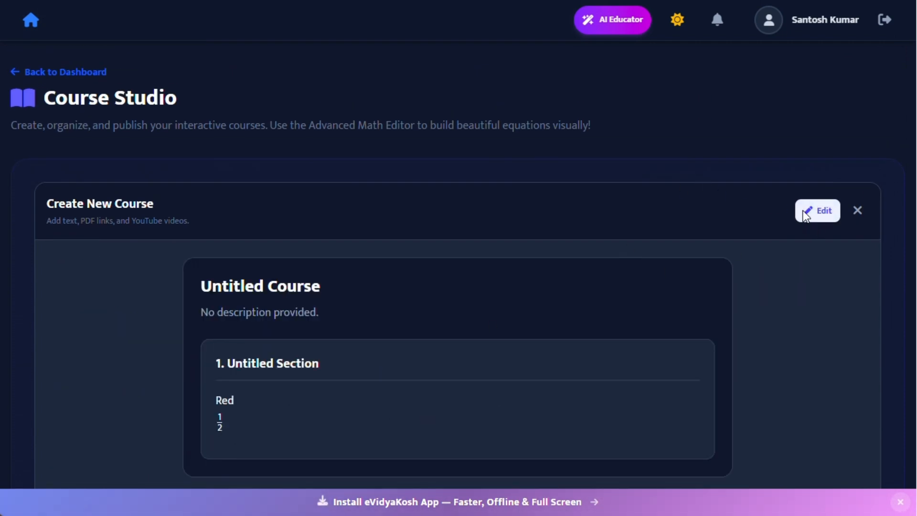
{"action": "left_click", "coordinate": [817, 210]}
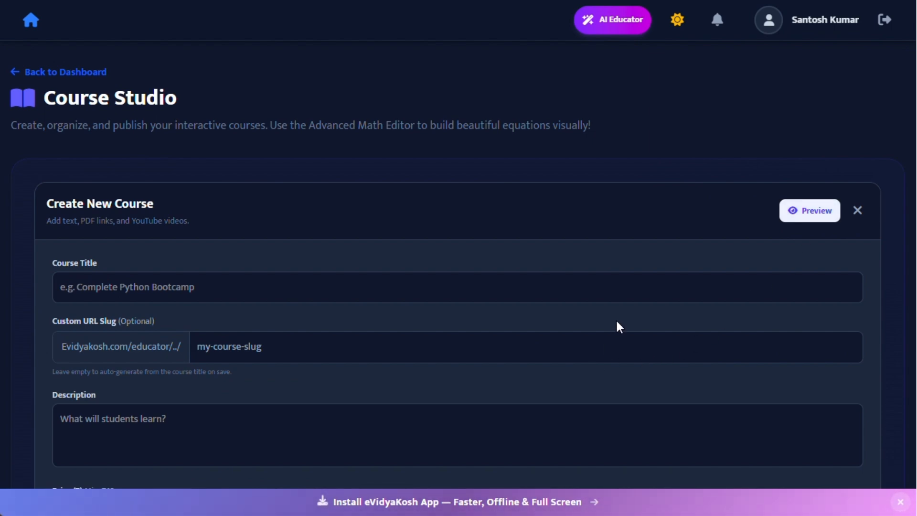
{"action": "scroll", "coordinate": [618, 325], "scroll_direction": "down", "scroll_amount": 15}
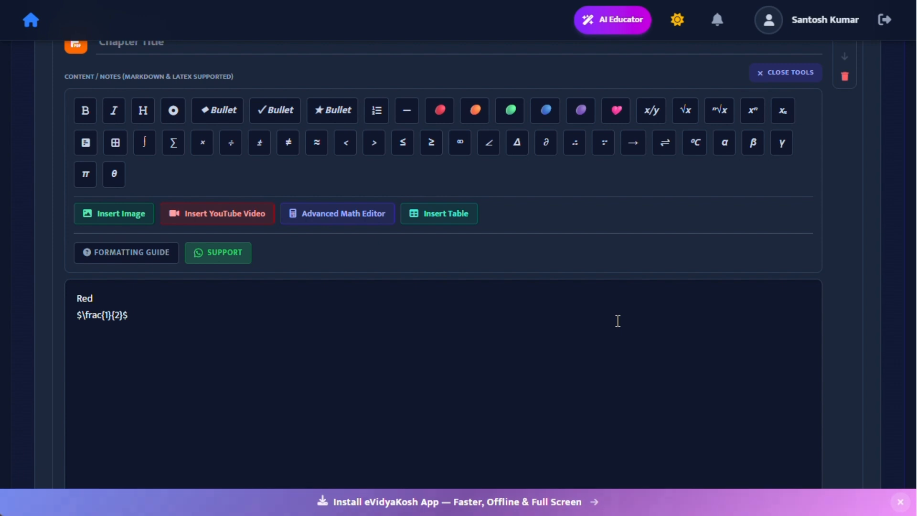